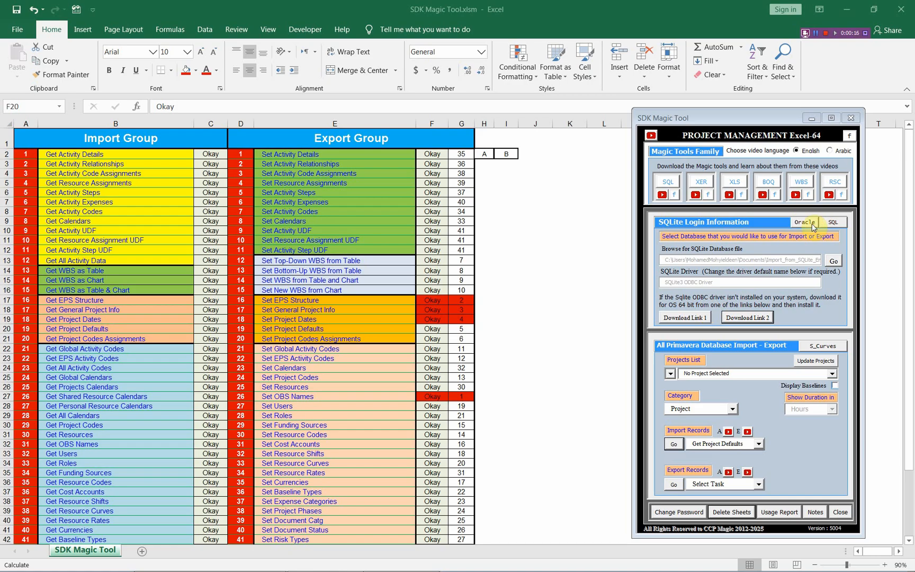
Fill the status and order number cells of the Set Project Defaults row (F20:G20) with red
drag(433, 328, 465, 328)
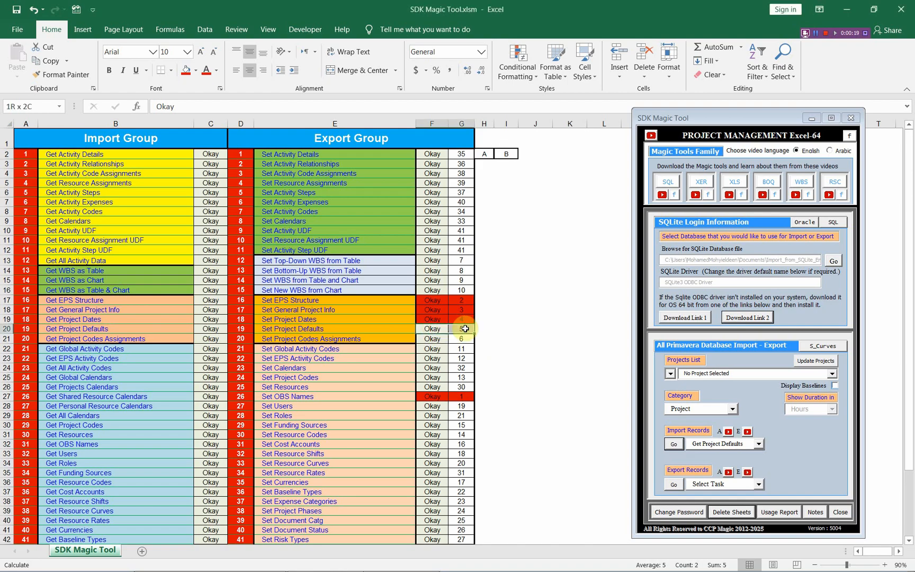
click(185, 70)
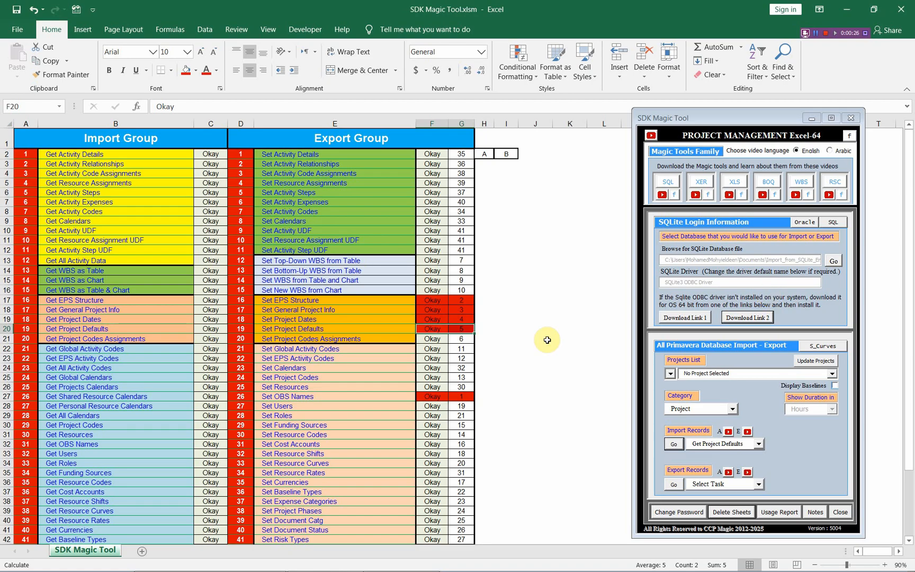
Switch to Primavera P6, view the Defaults details of project P333, and return to Excel
key(alt+Tab)
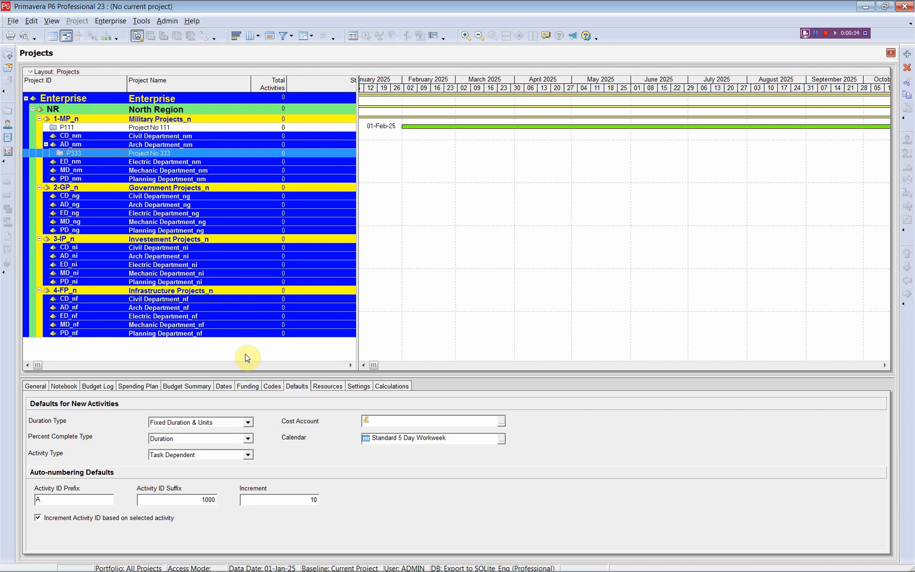
click(298, 387)
key(alt+Tab)
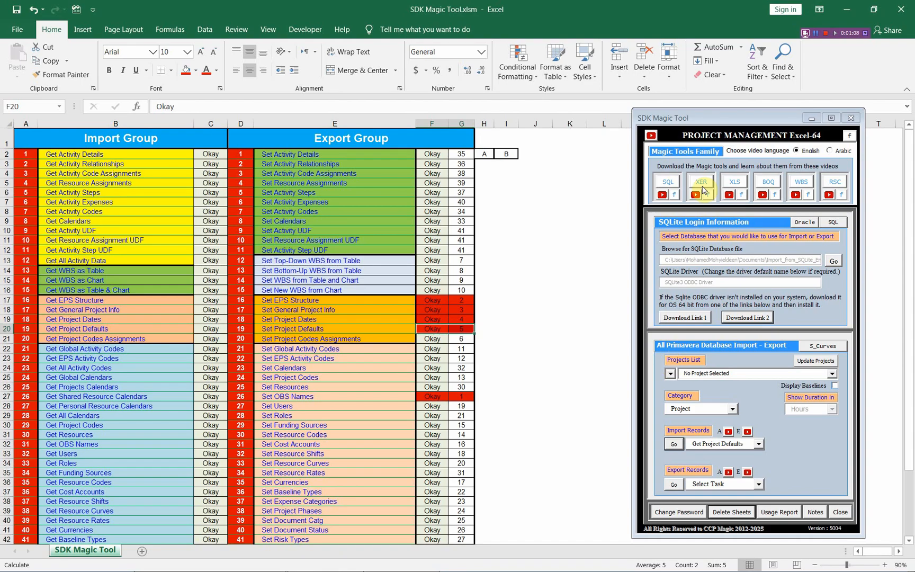
Select Import_from_SQLite_Eng.db from the Documents library as the SQLite database in the SDK Magic Tool form
drag(724, 118, 725, 94)
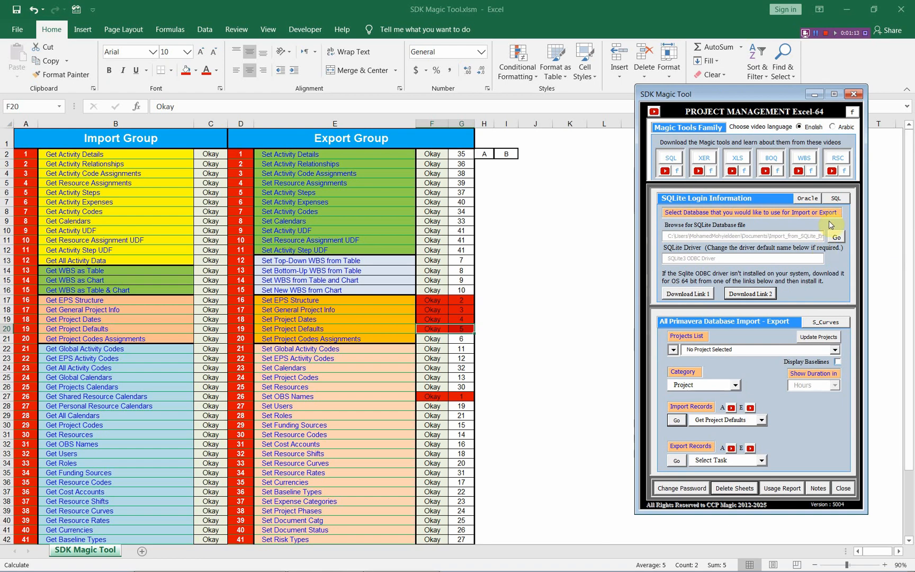
click(836, 238)
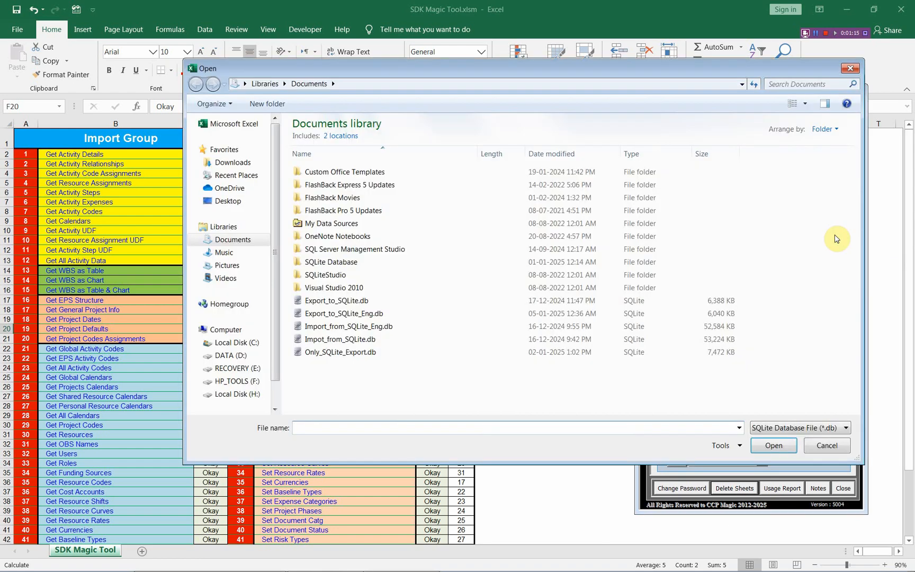
click(339, 326)
click(769, 446)
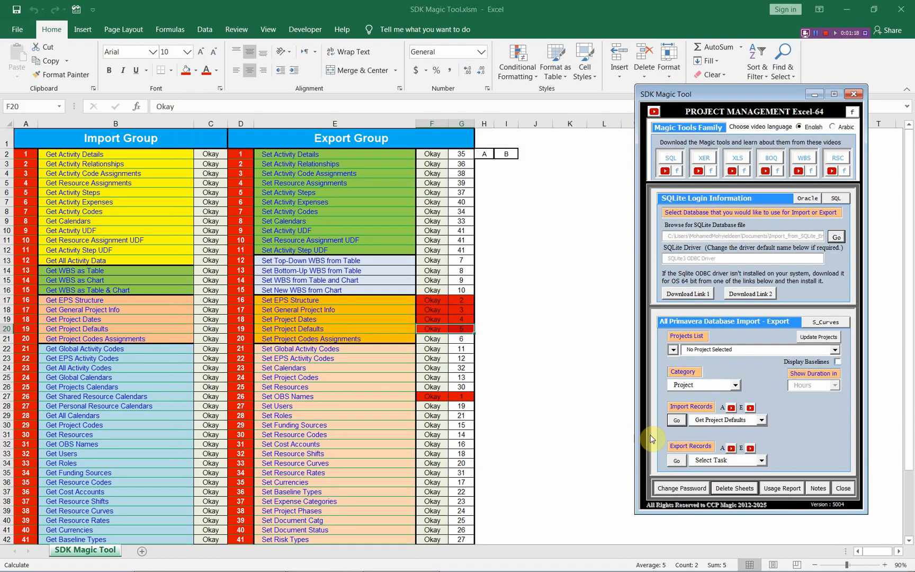
Import records with Get Project Defaults and close the import information screen
click(677, 421)
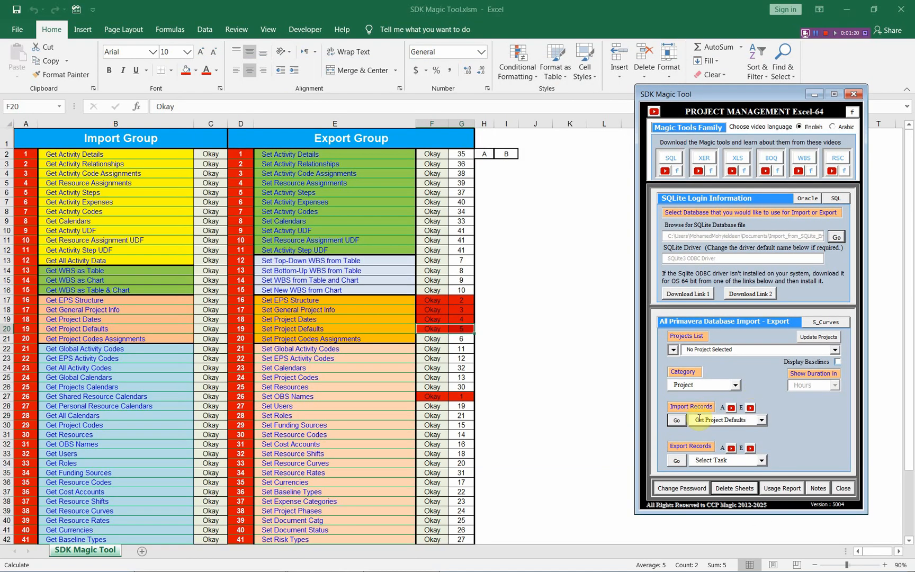
click(679, 421)
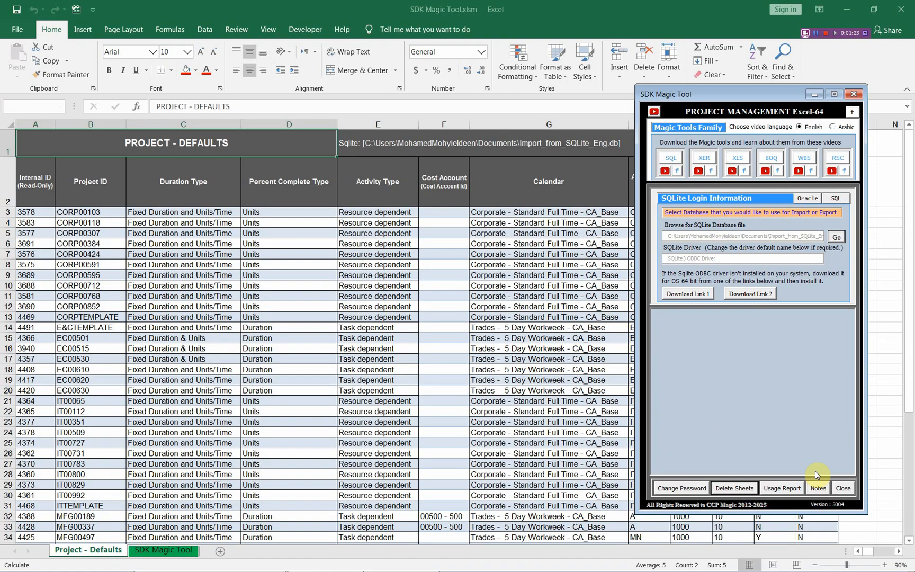
click(839, 467)
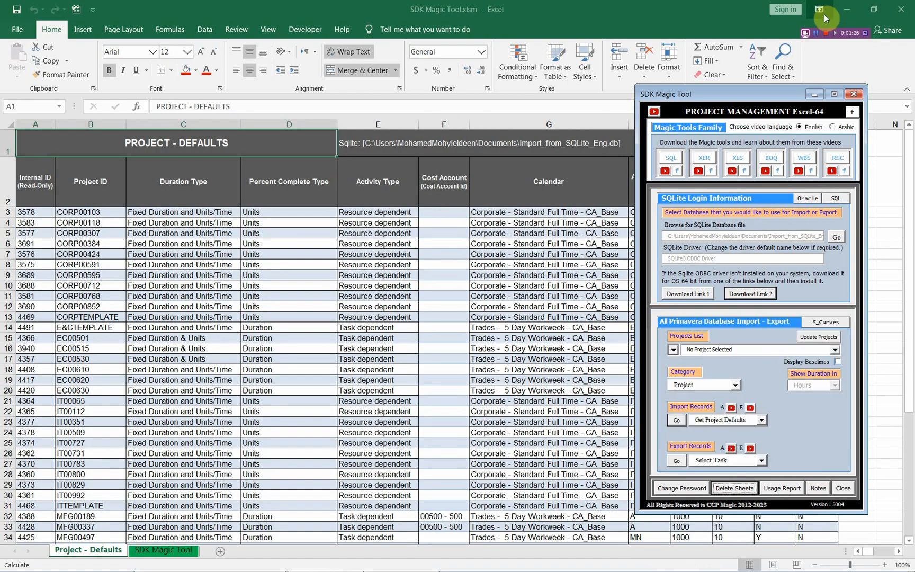
Minimize the SDK Magic Tool form and look through all rows of the imported Project - Defaults table
click(814, 94)
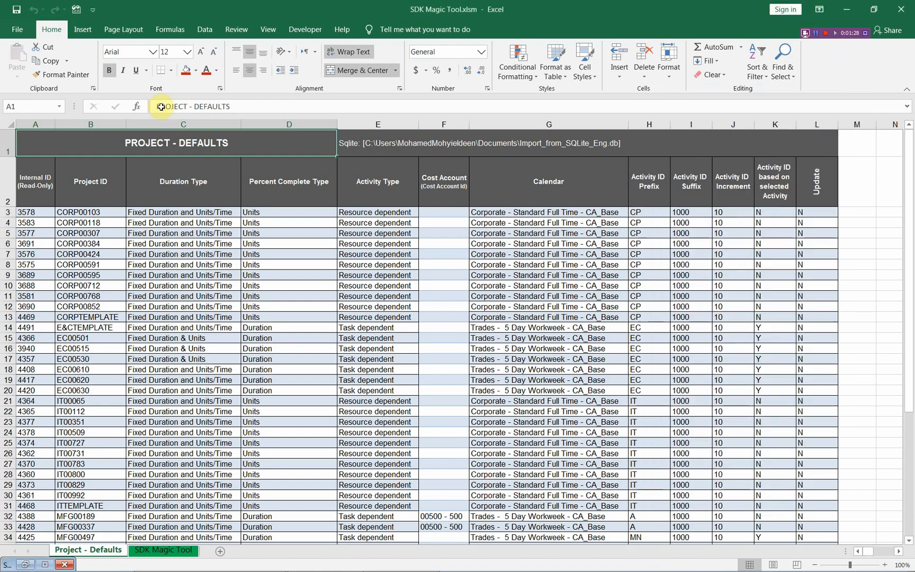
scroll(115, 254, down, 4)
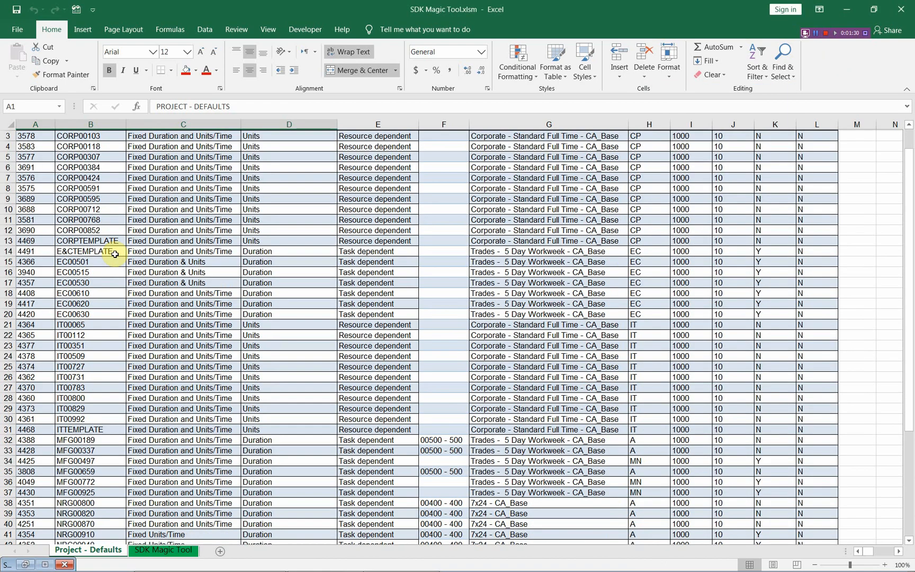
scroll(115, 254, down, 4)
scroll(115, 253, up, 5)
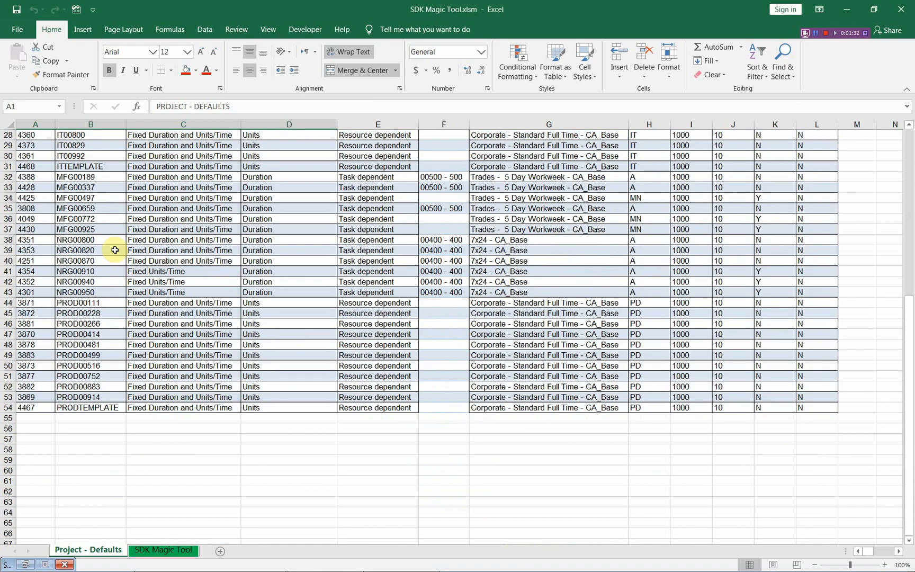
scroll(115, 250, up, 3)
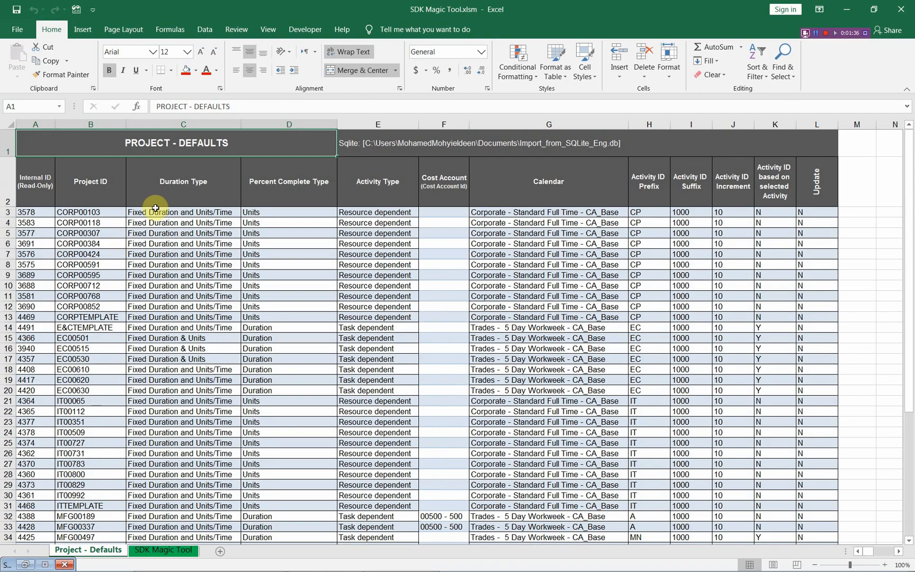
Examine the available Duration Type, Percent Complete Type and Activity Type options for project CORP00103 without changing them
click(190, 210)
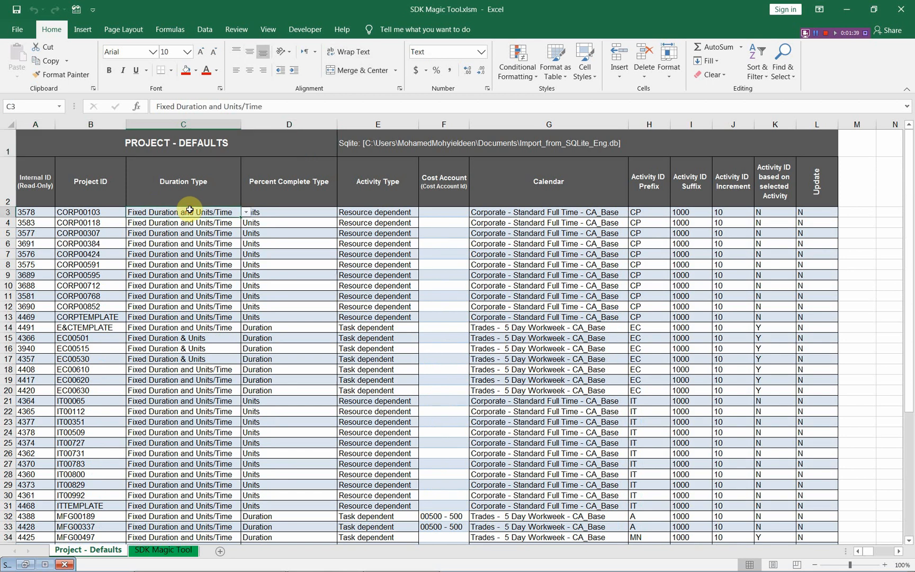
click(246, 214)
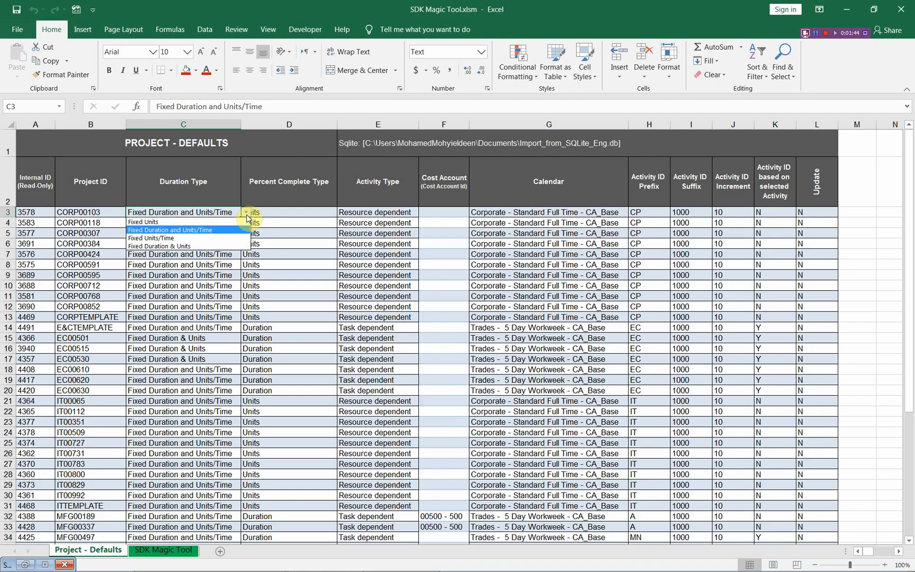
click(247, 214)
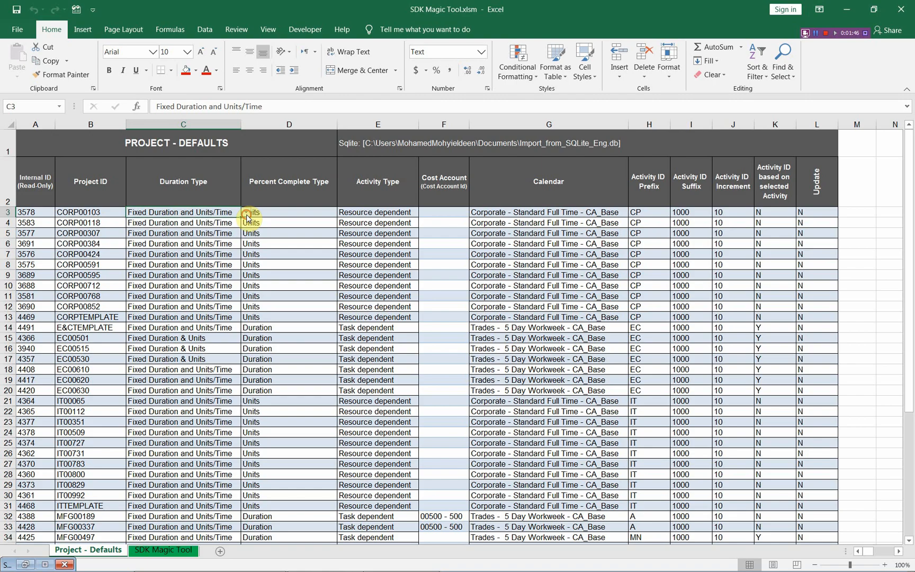
click(311, 212)
click(342, 212)
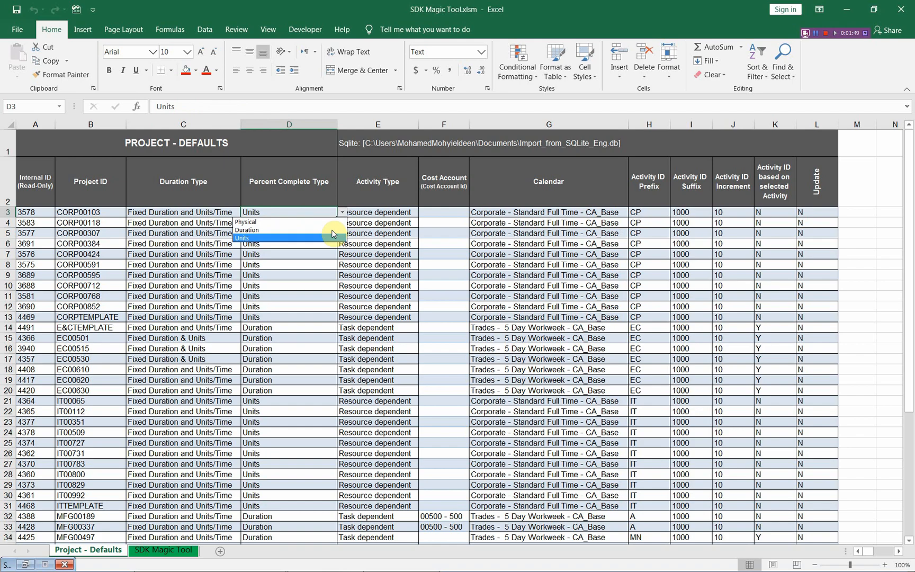
click(345, 212)
click(371, 212)
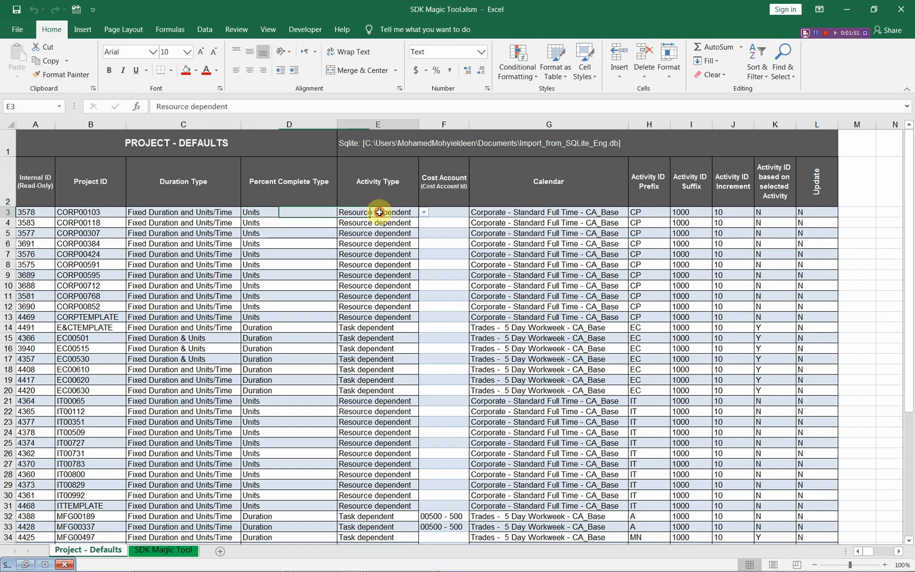
click(424, 215)
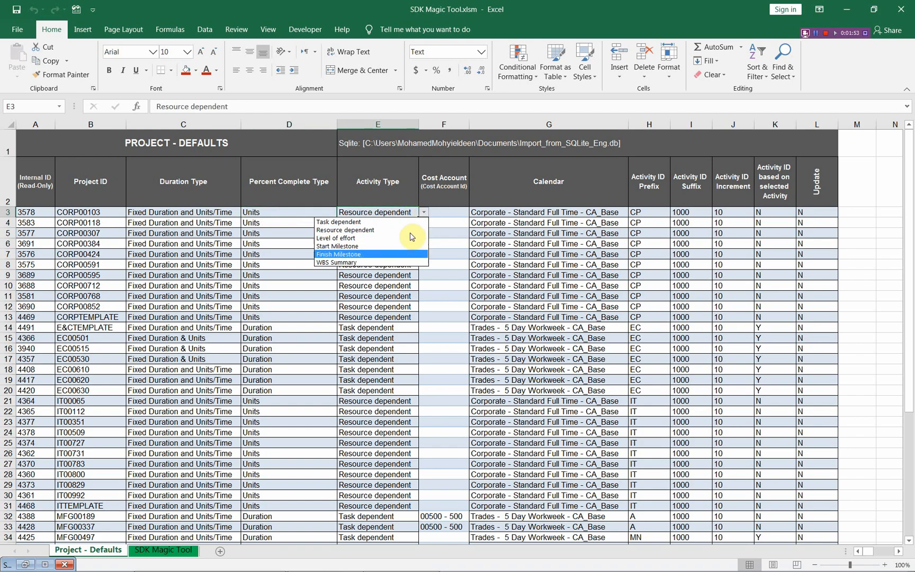
click(424, 212)
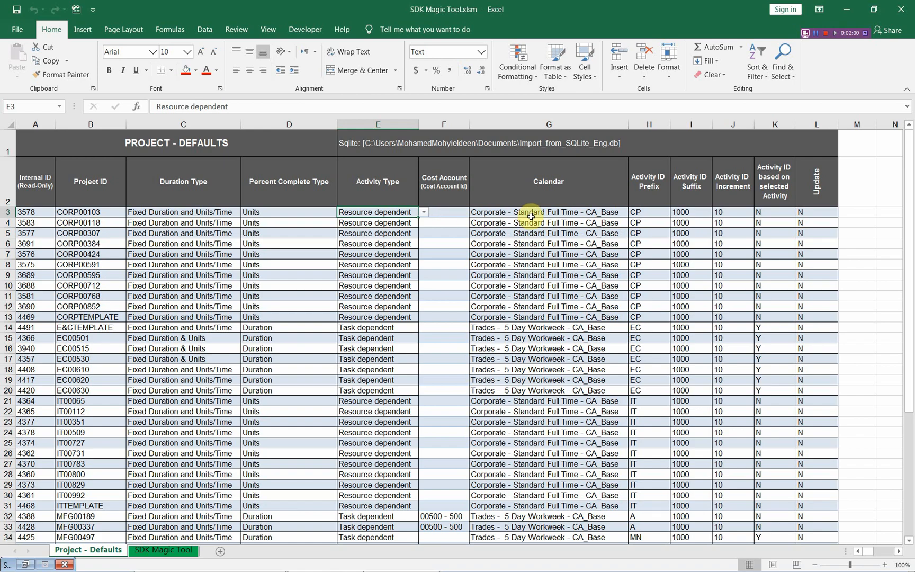
Examine the available Cost Account and Calendar options for project CORP00103 without changing them
click(445, 217)
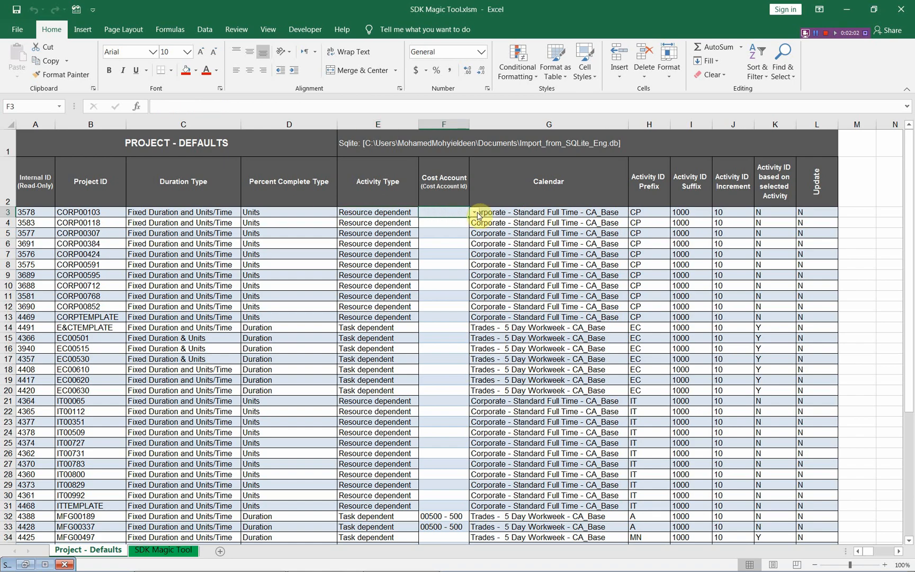
click(476, 214)
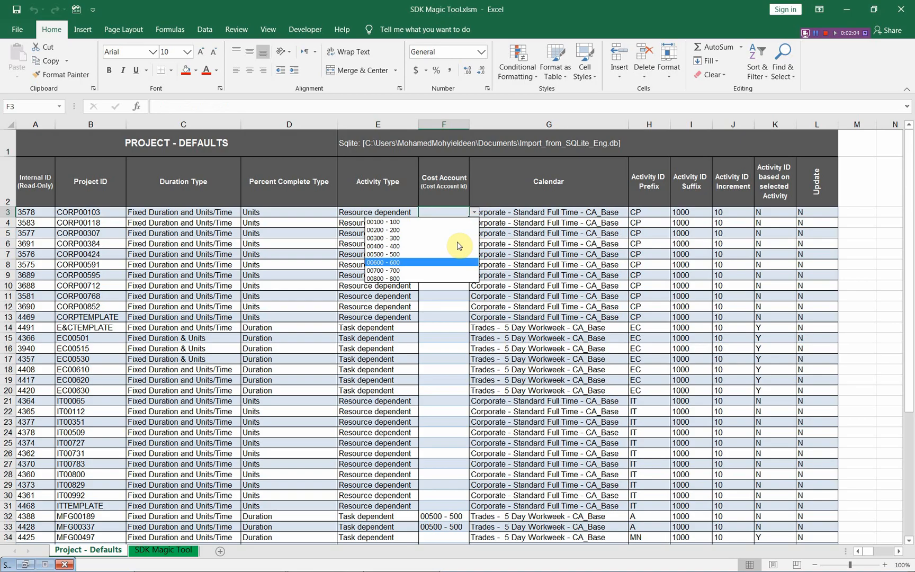
click(473, 214)
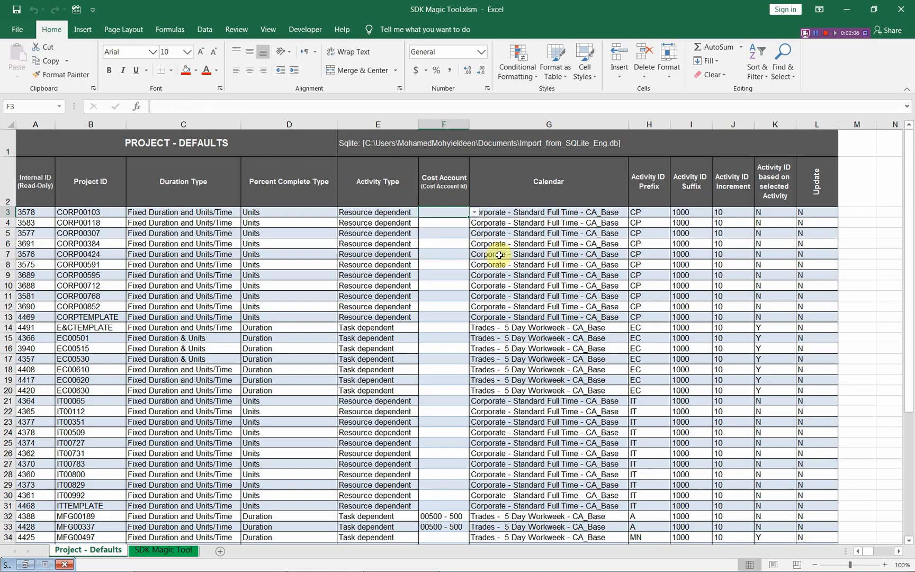
click(598, 218)
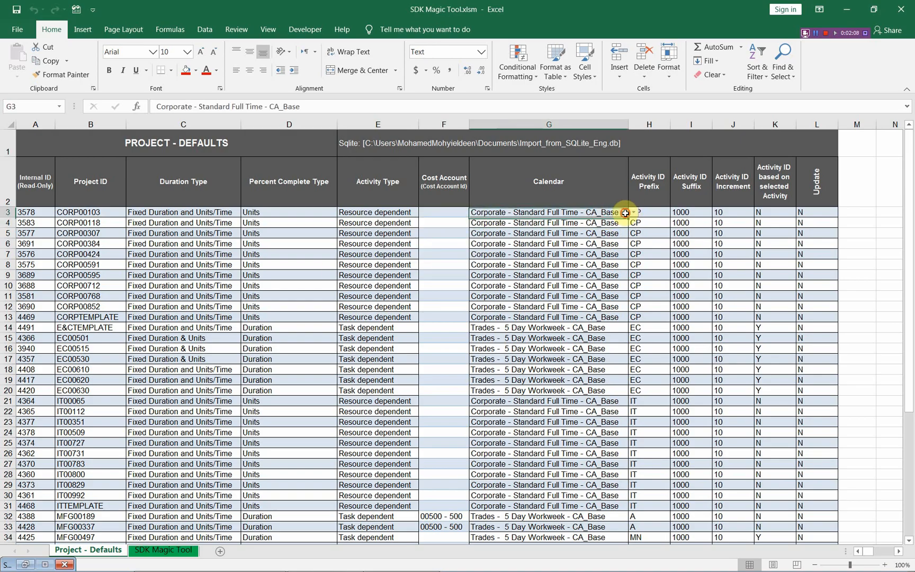
click(634, 213)
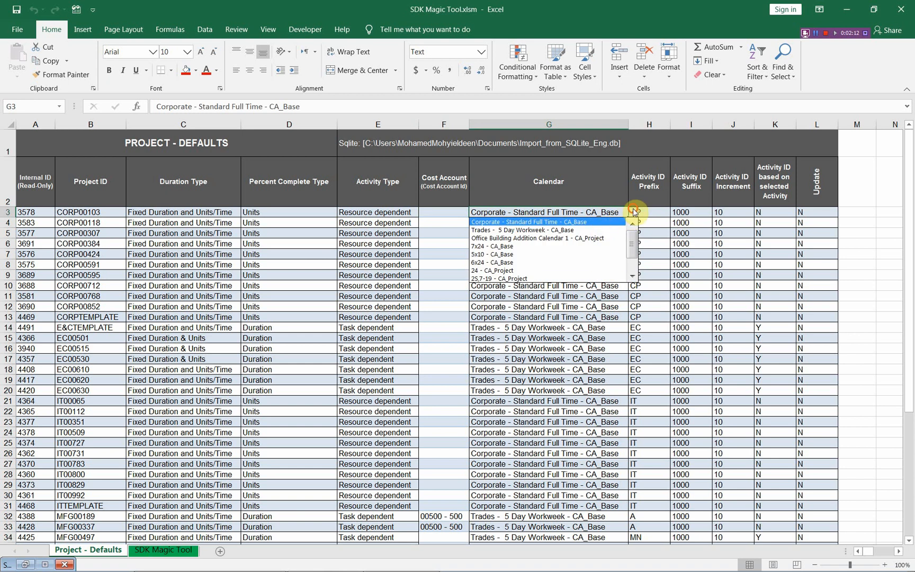
click(634, 211)
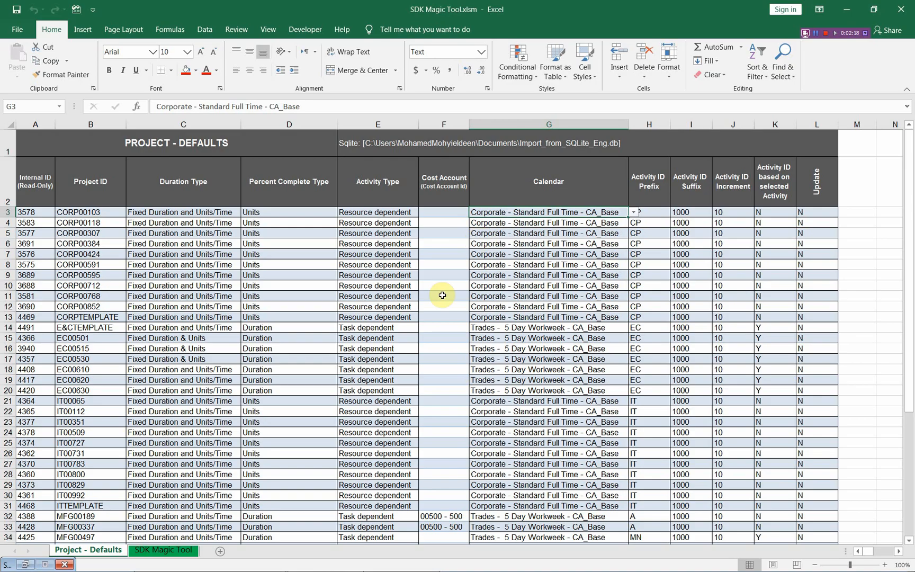
key(alt+Tab)
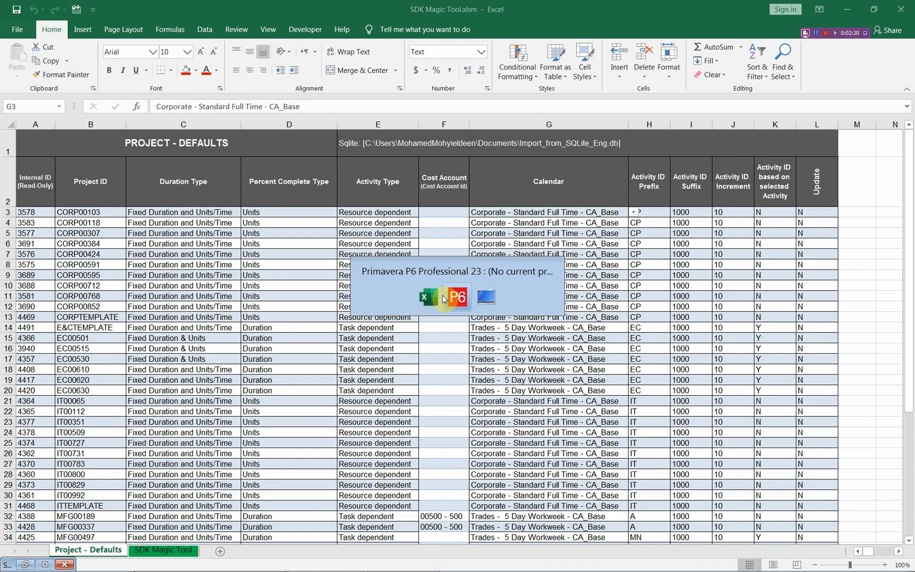
key(alt+Tab)
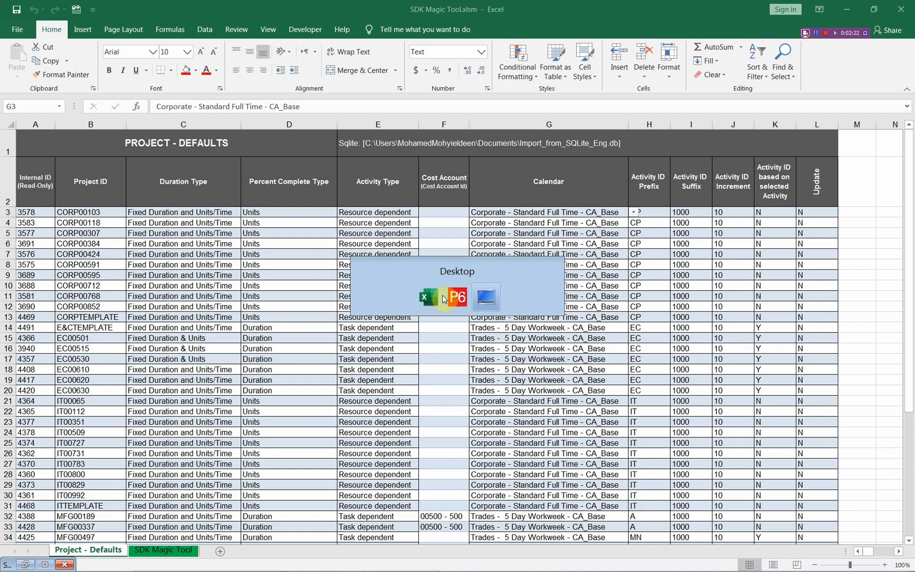
key(alt+Tab)
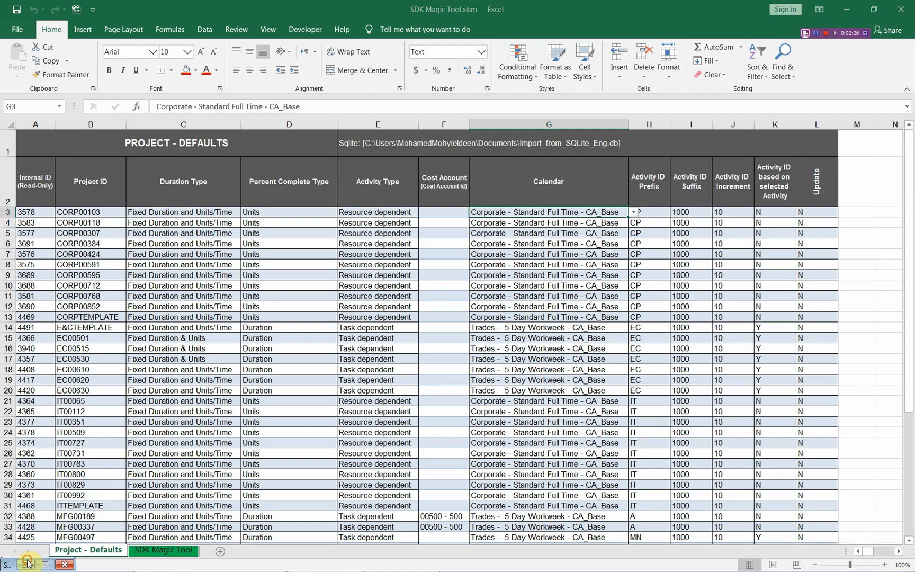
Restore the SDK Magic Tool form and select Export_to_SQLite_Eng.db as the SQLite database
click(25, 564)
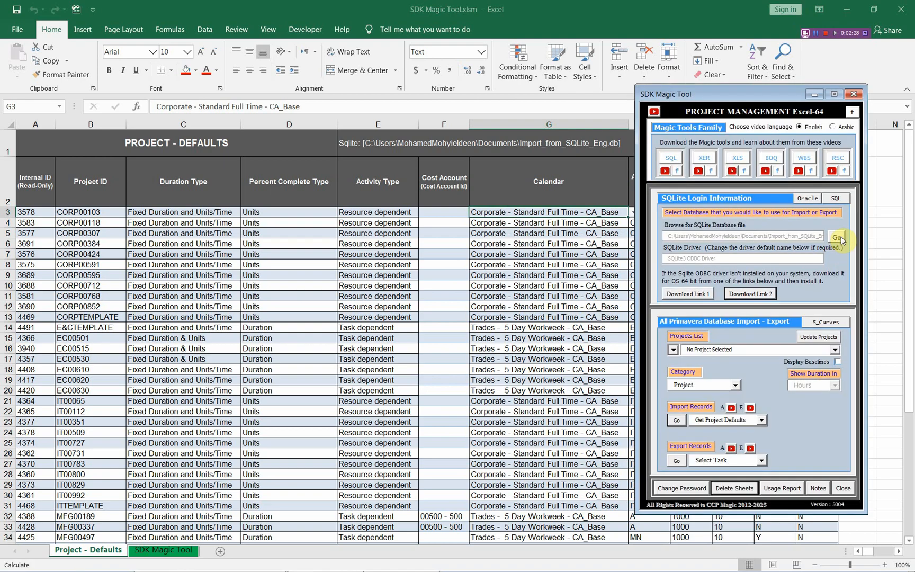
click(838, 239)
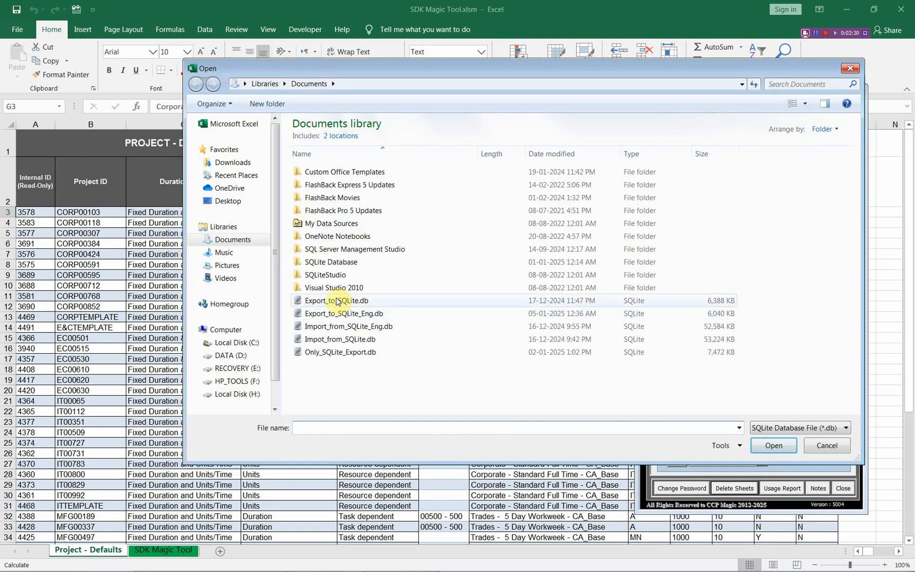
click(339, 302)
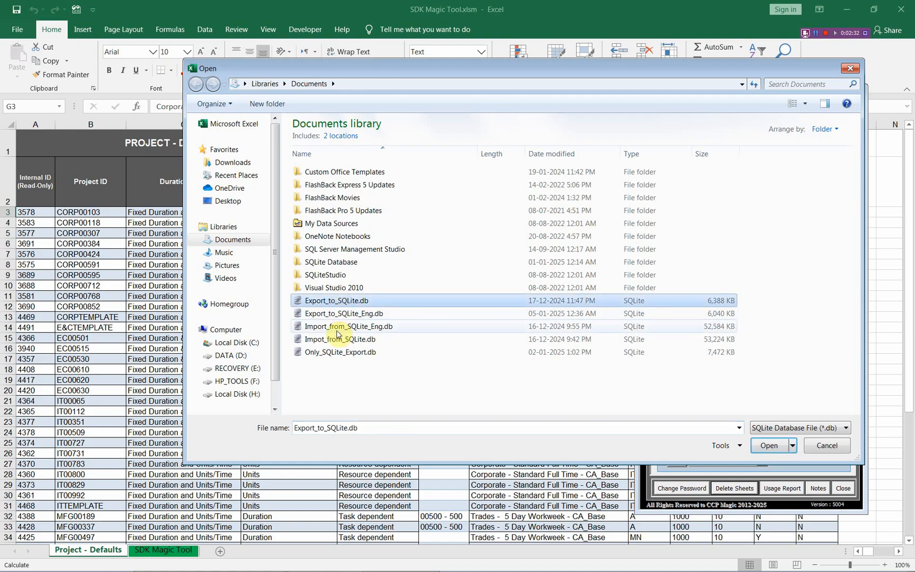
click(342, 313)
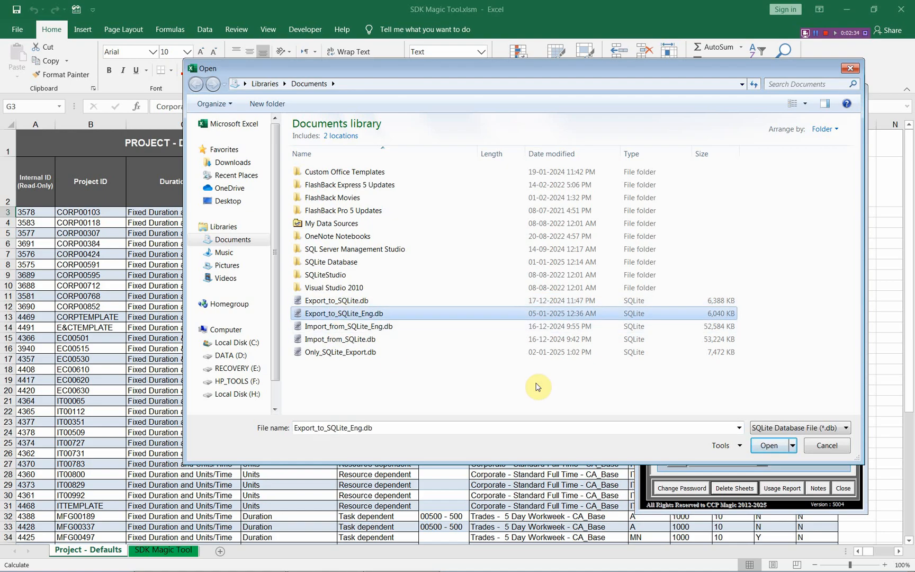
click(769, 445)
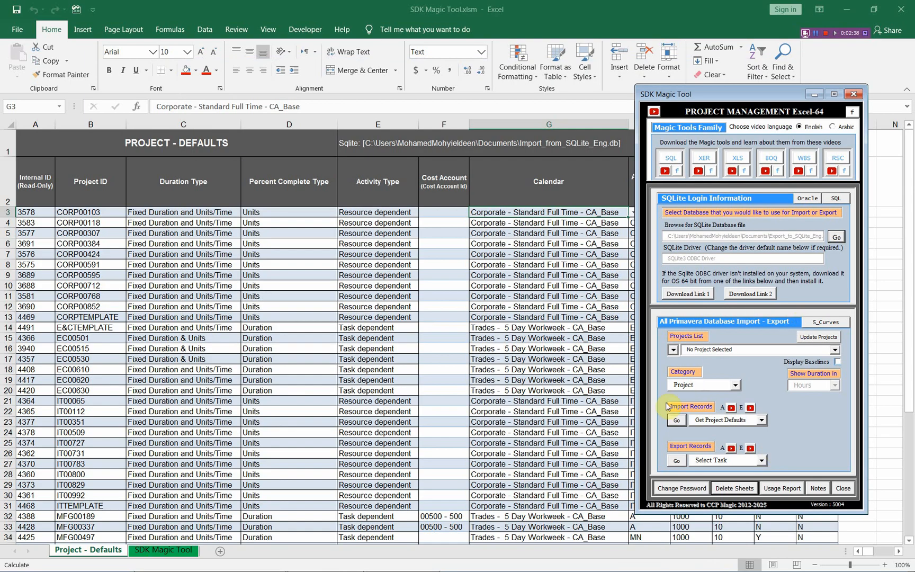
Import the project defaults from Export_to_SQLite_Eng.db, replacing the existing Project - Defaults table
click(677, 421)
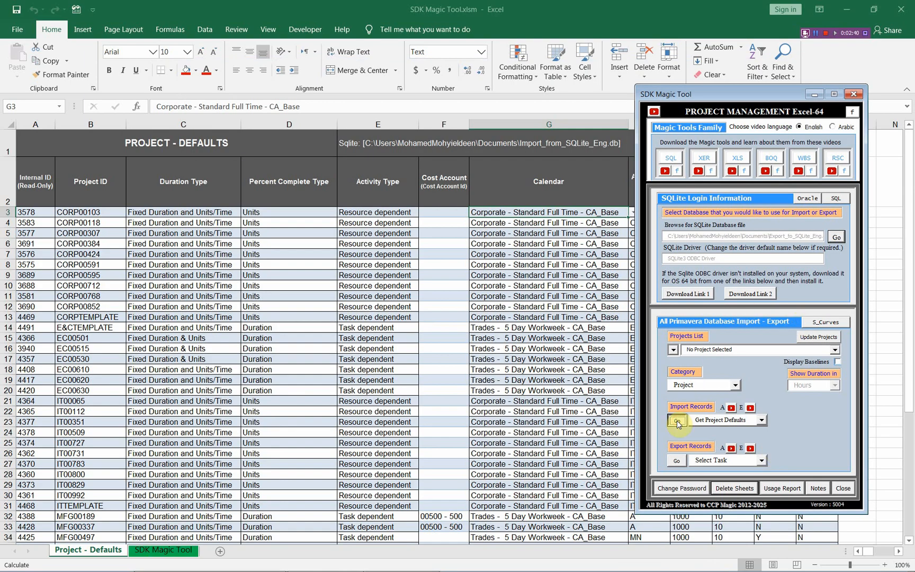
click(523, 344)
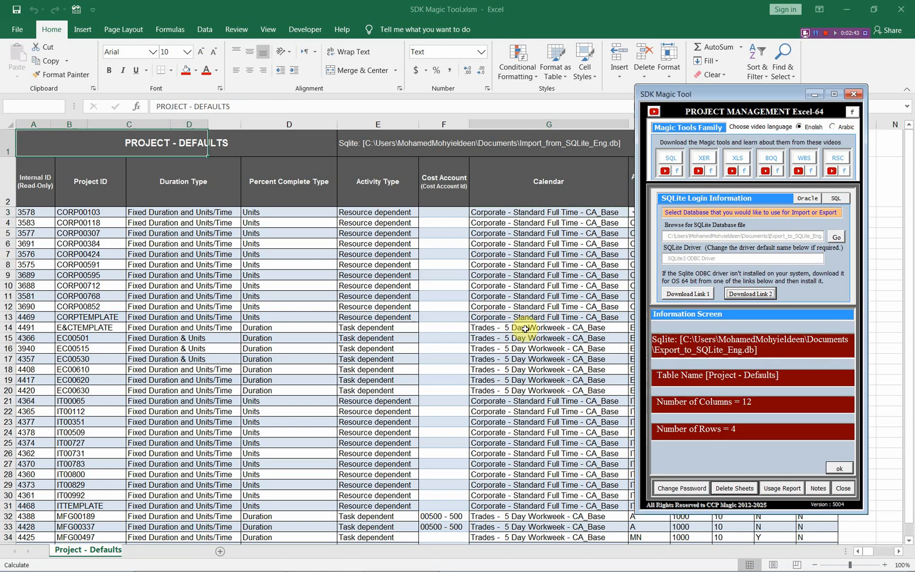
Compare the imported defaults of projects P111 and P333 with their Defaults details in Primavera P6, and return to Excel
click(69, 211)
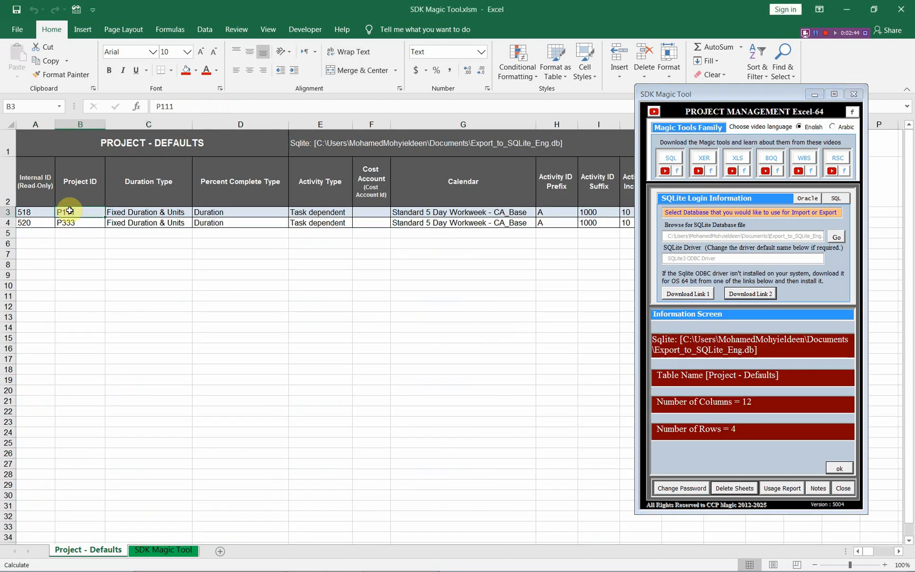
key(alt+Tab)
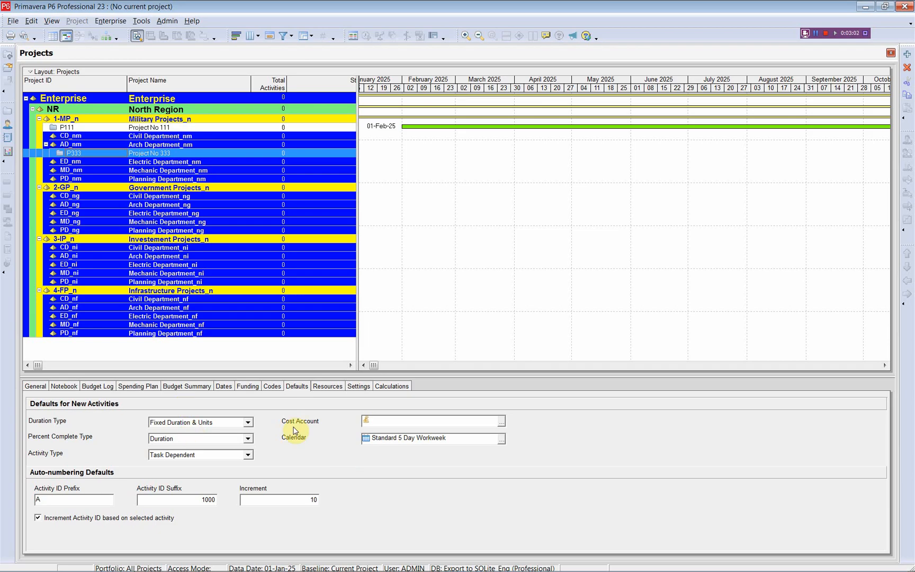
key(alt+Tab)
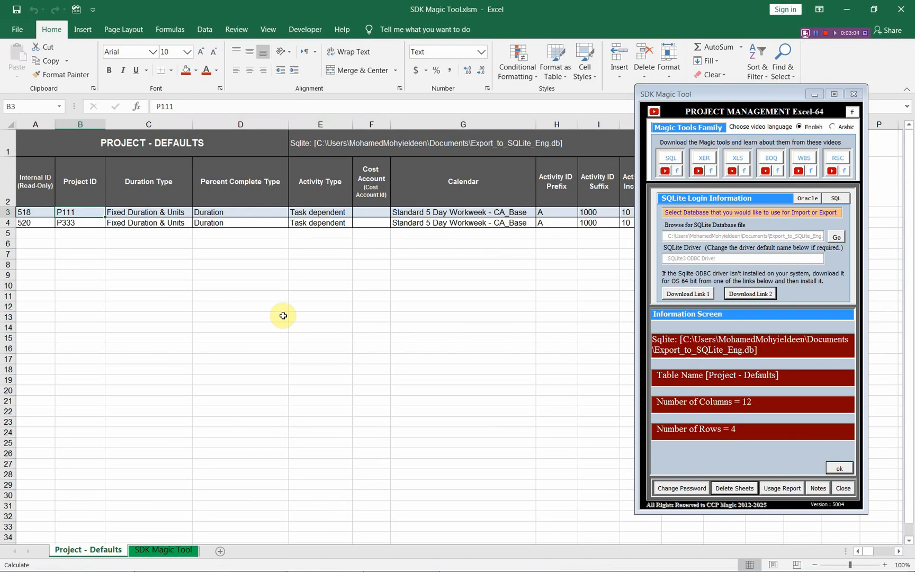
click(81, 222)
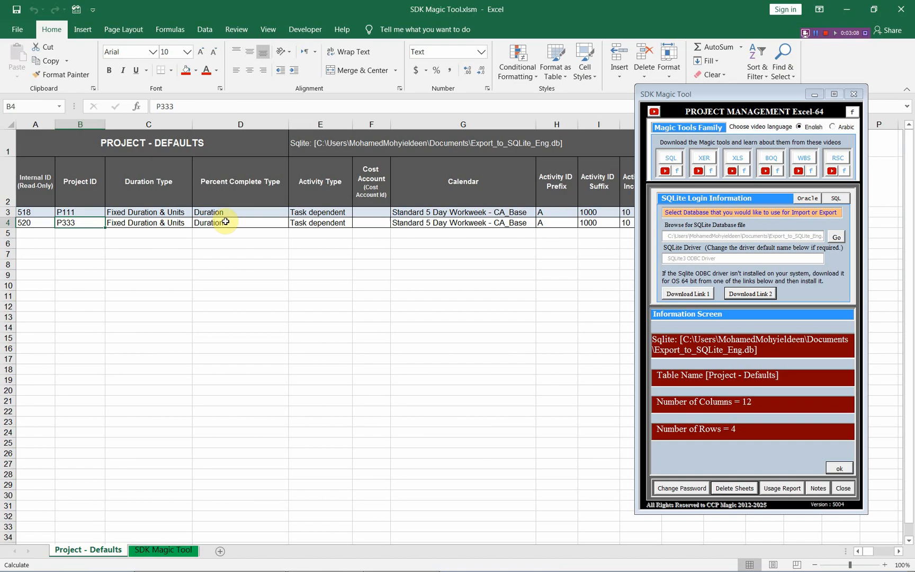
Move the SDK Magic Tool form clear of the table and duplicate the Project - Defaults sheet, keeping the original sheet active
click(840, 466)
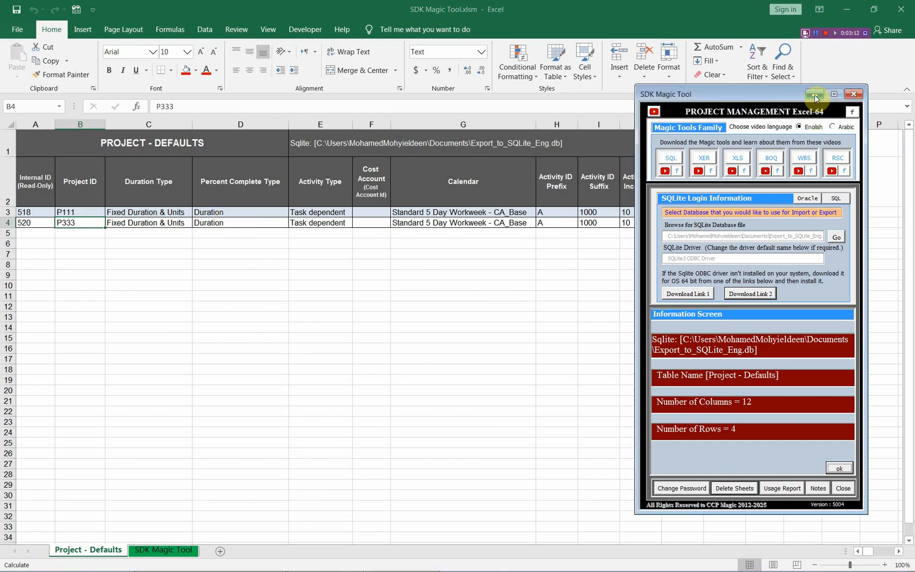
drag(771, 93, 789, 280)
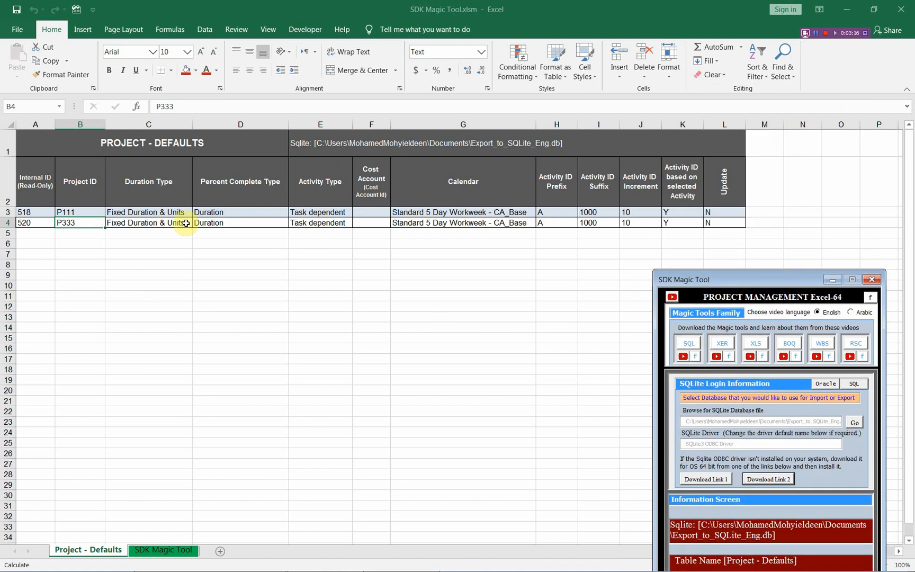
click(154, 223)
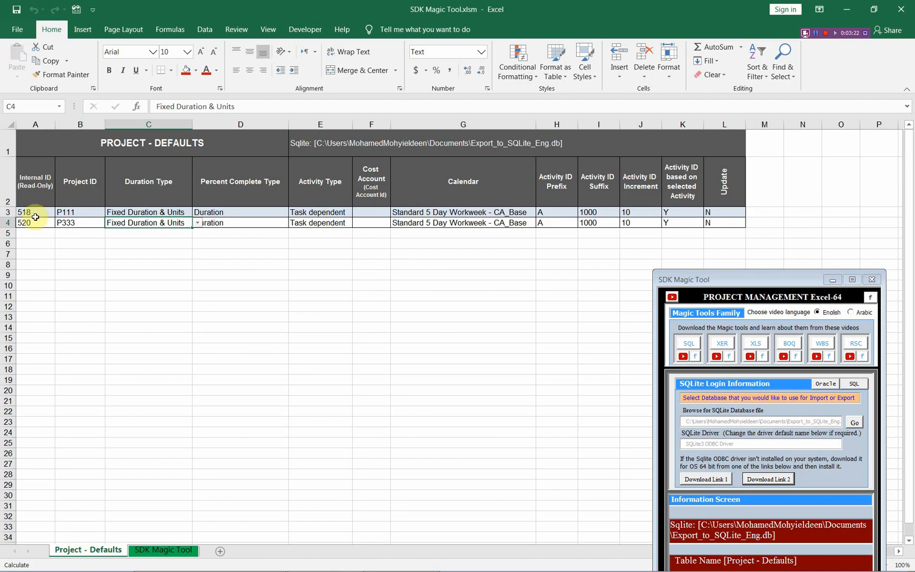
click(35, 222)
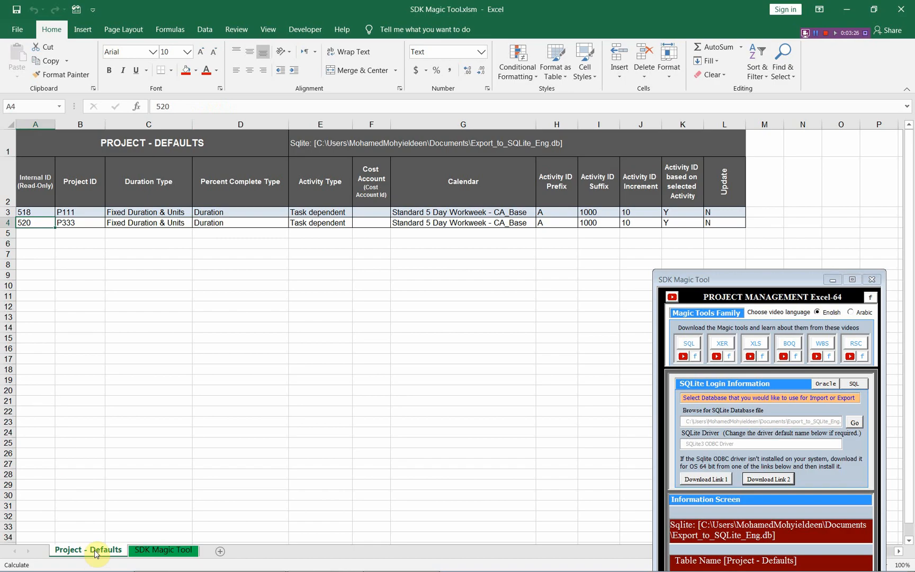
drag(96, 554, 142, 554)
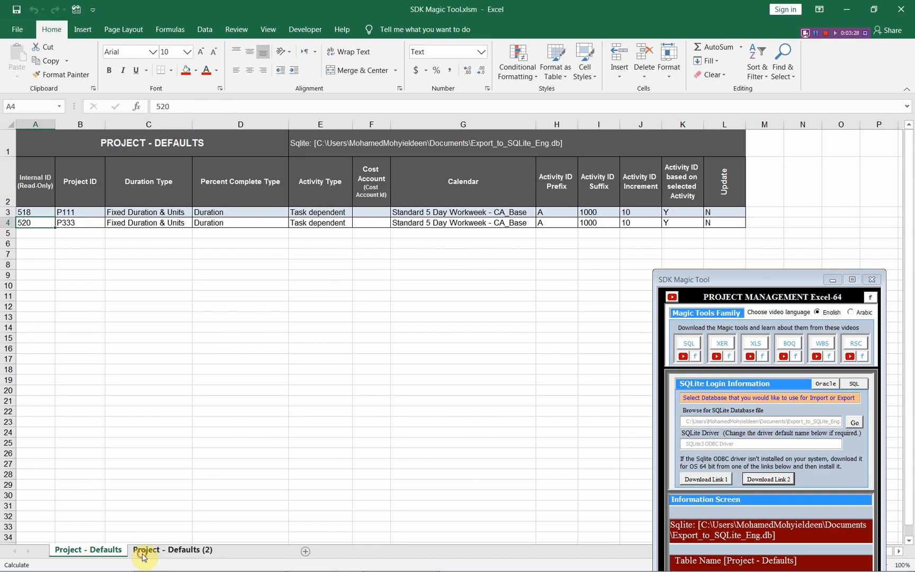
click(104, 552)
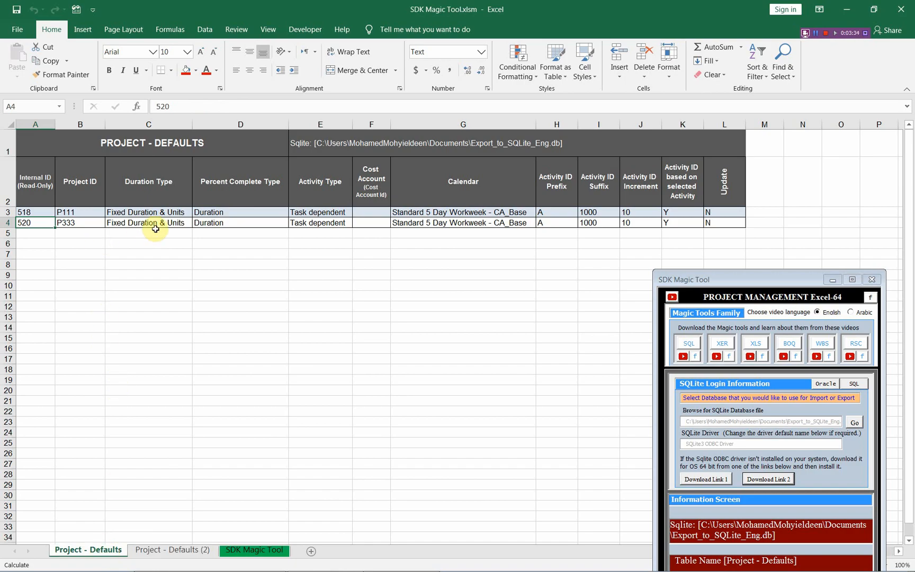
Set project P333's Duration Type to Fixed Units and its Percent Complete Type to Physical
click(180, 223)
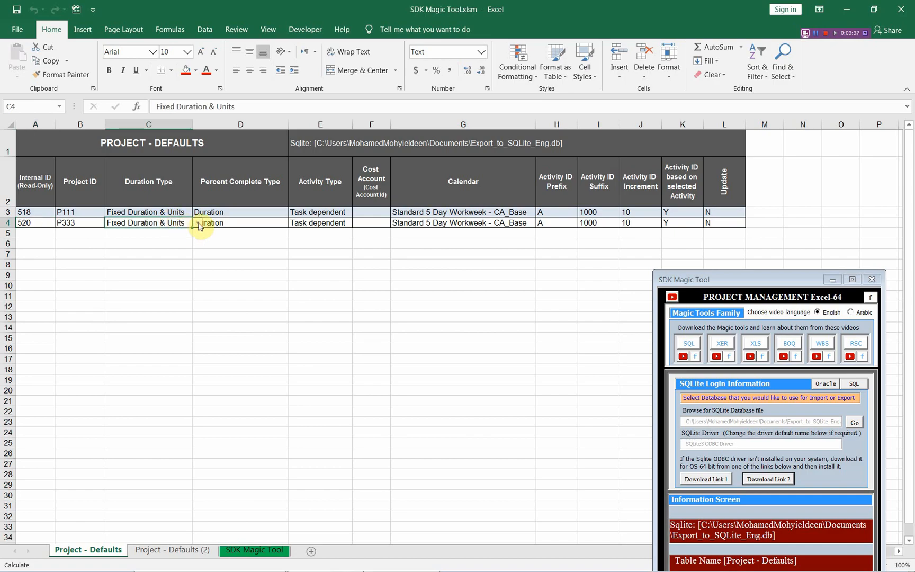
click(197, 222)
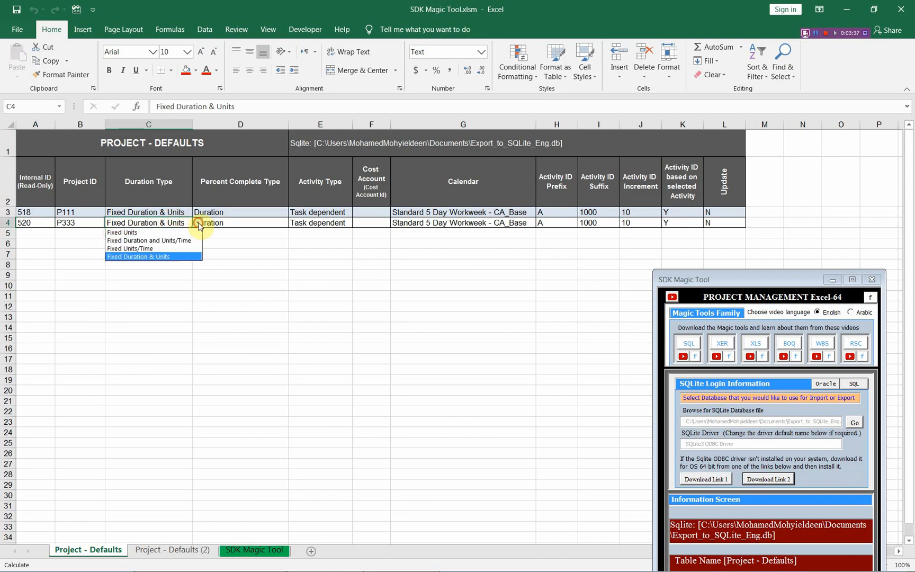
click(127, 235)
click(252, 221)
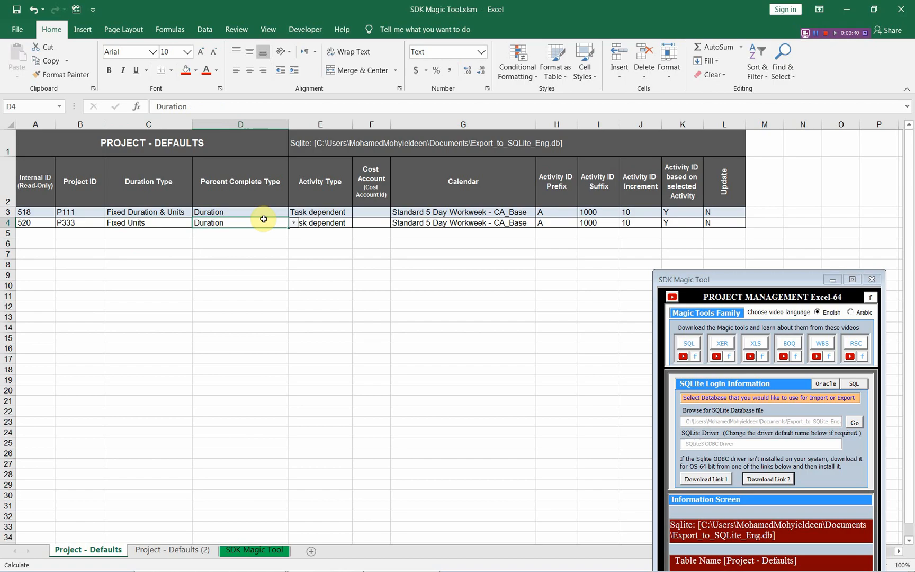
click(294, 226)
click(262, 230)
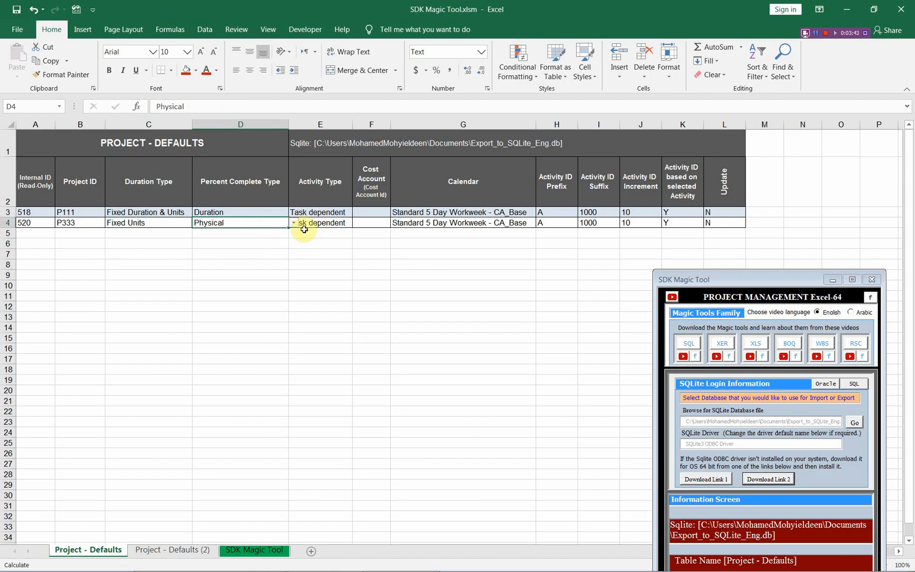
Set project P333's Activity Type to Resource dependent
click(323, 224)
click(360, 225)
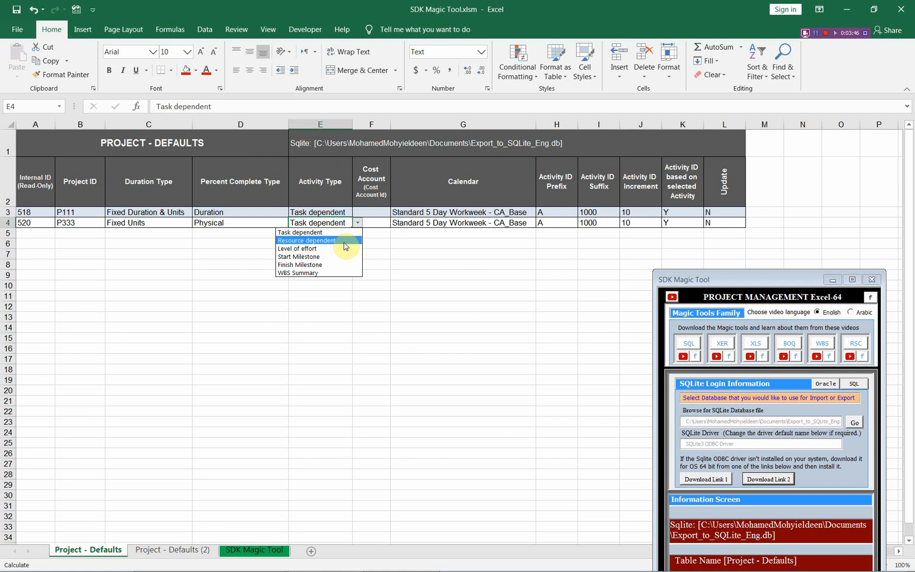
click(345, 242)
In the empty row 5 below P333, choose the calendar 7-Day Workweek - CA_Base and enter B as the Activity ID Prefix
click(442, 233)
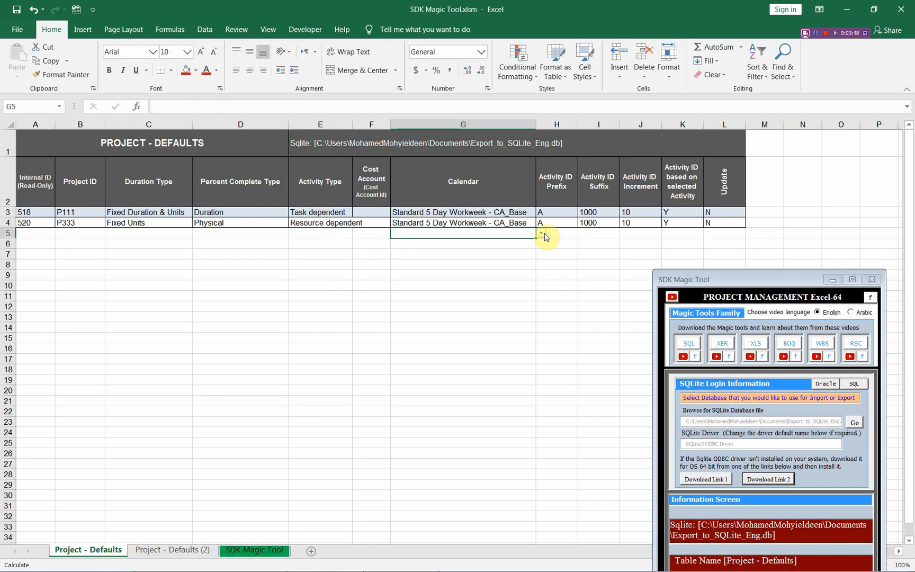
click(543, 235)
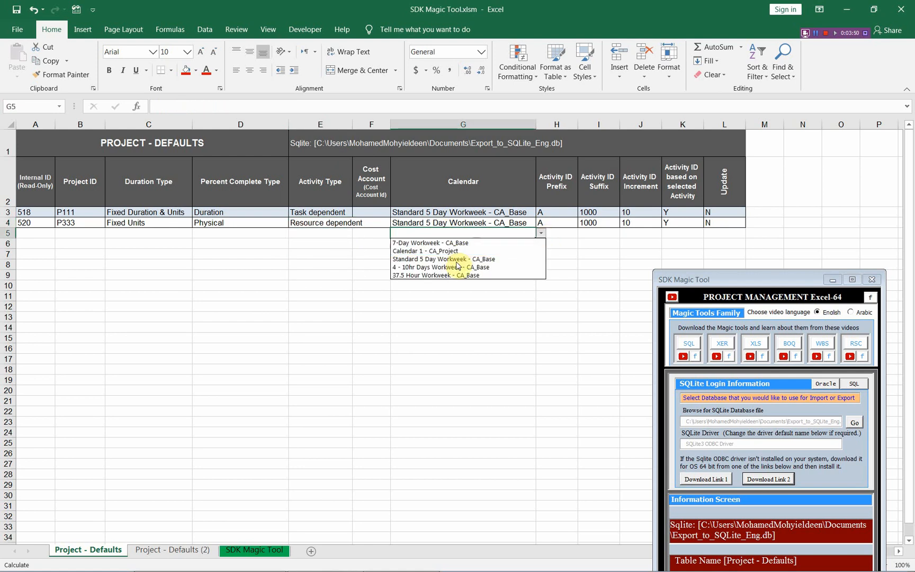
click(451, 243)
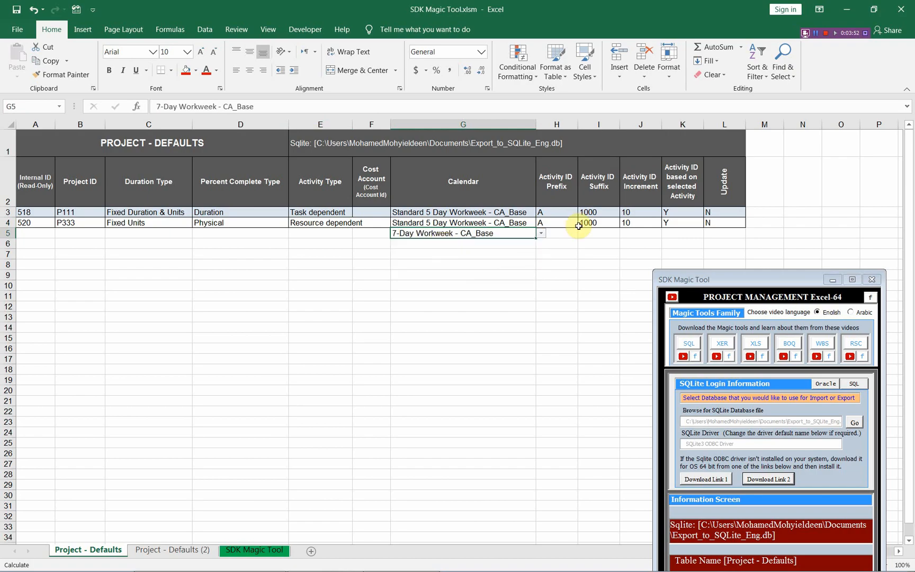
click(559, 233)
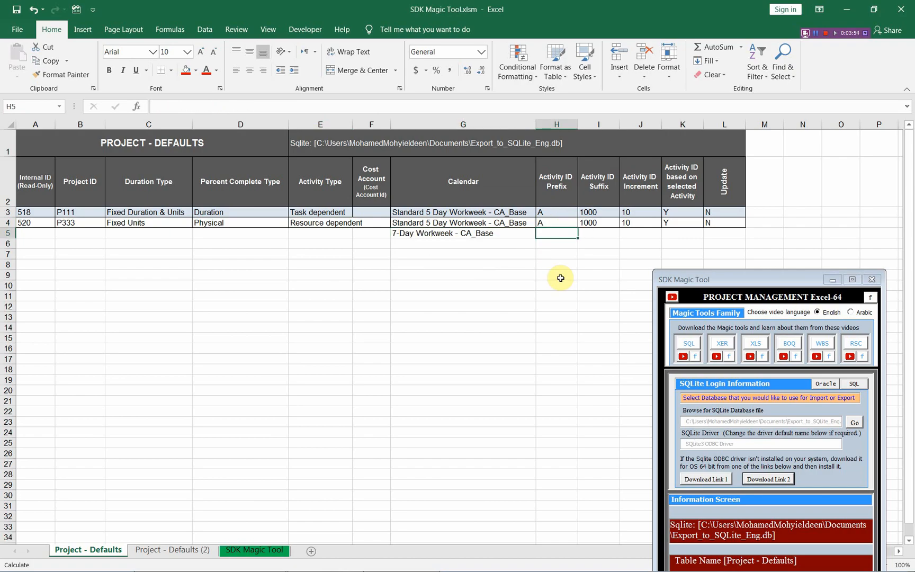
text(B)
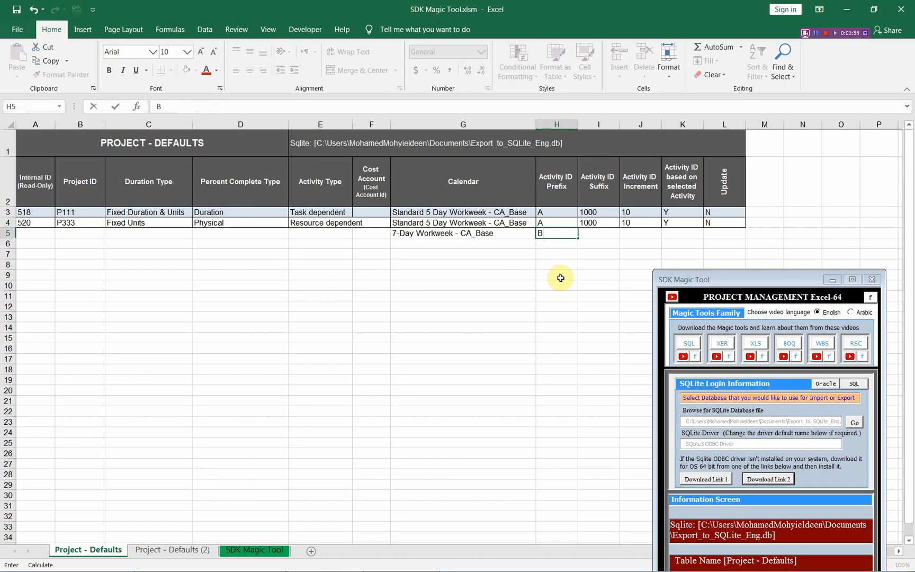
Enter 100 as the Activity ID Suffix and 5 as the Activity ID Increment in row 5
click(594, 233)
text(100)
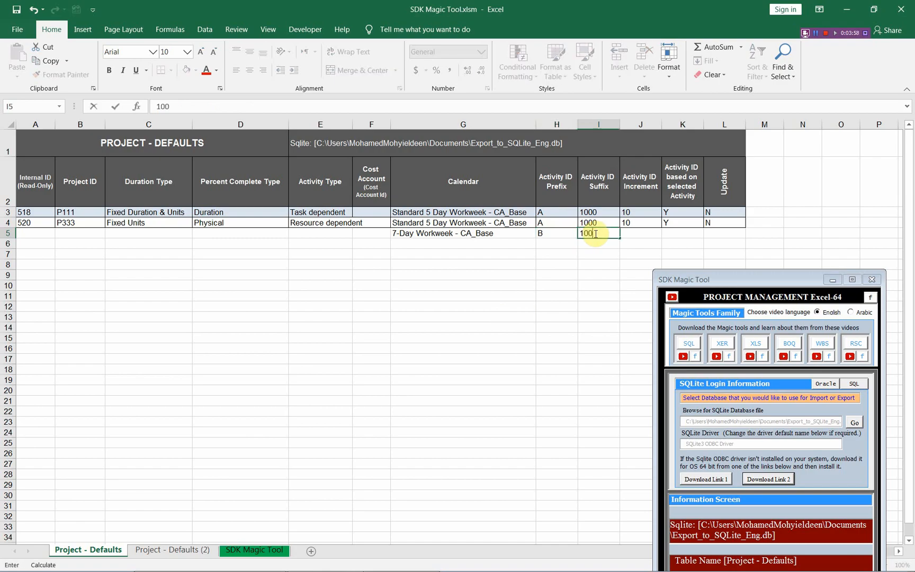
click(647, 235)
text(5)
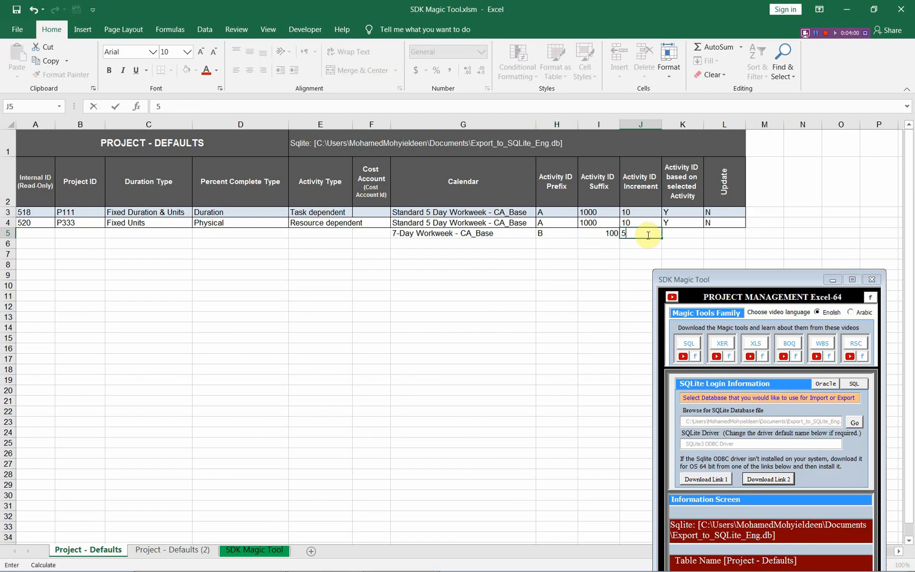
Set the Update flag of project P333 to Y
click(715, 233)
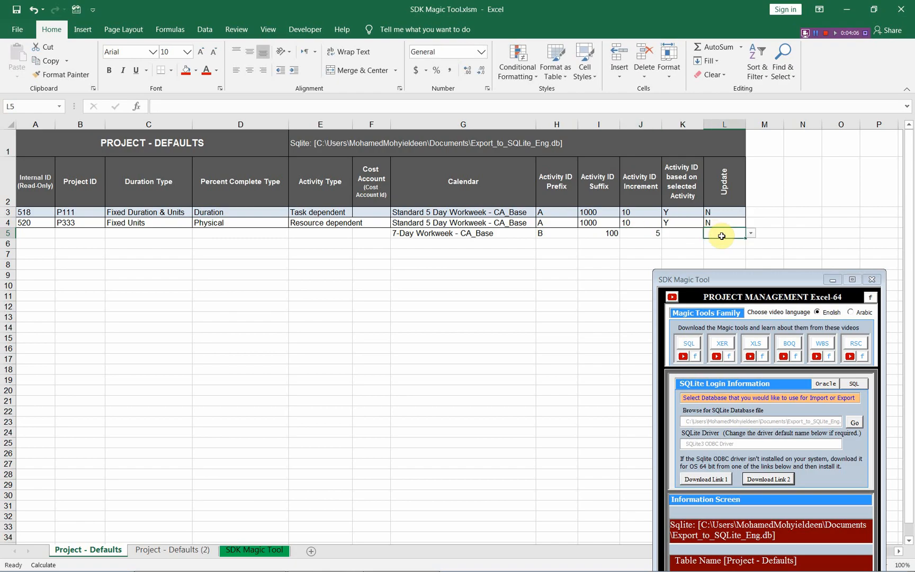
click(721, 223)
click(751, 222)
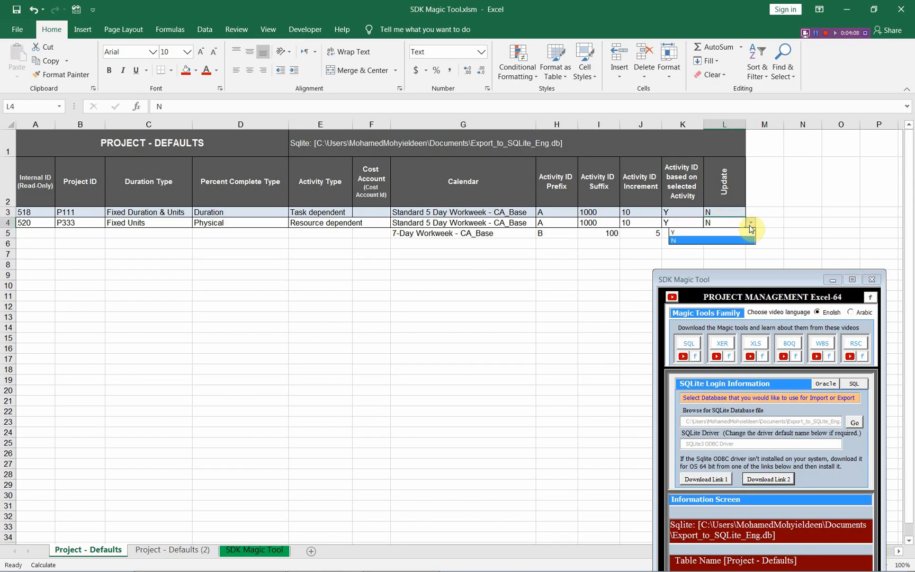
click(720, 232)
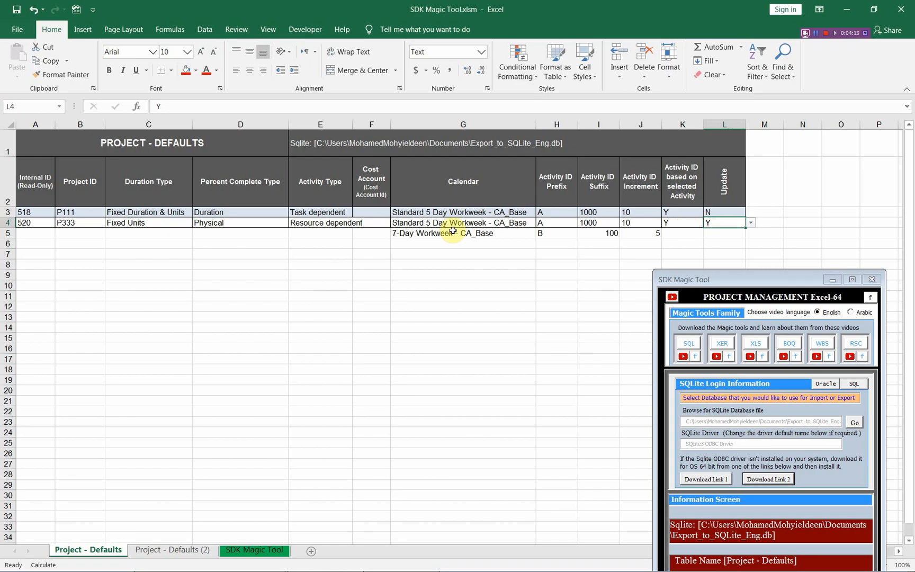
Copy the calendar, prefix, suffix and increment values from row 5 over those of P333 in row 4, and clear row 5
drag(423, 234, 640, 235)
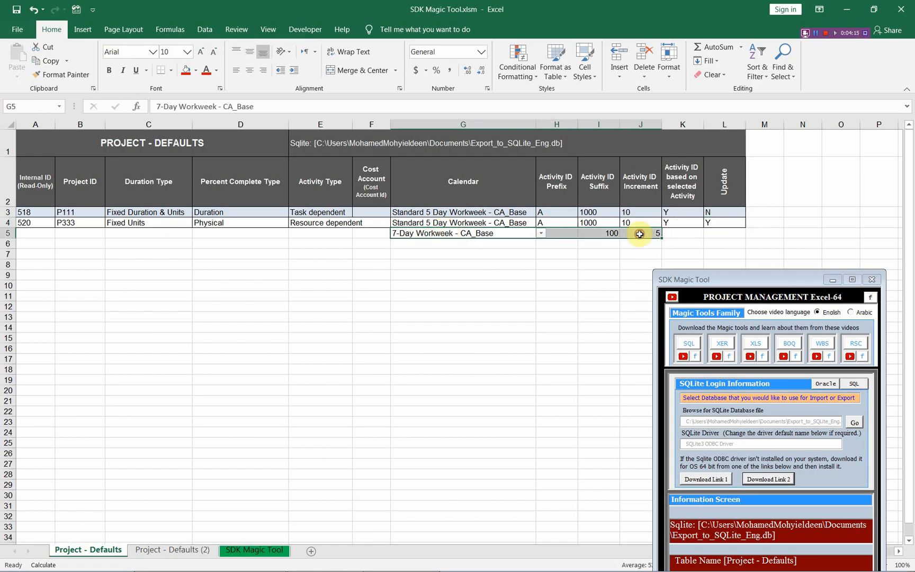
key(ctrl+c)
click(430, 221)
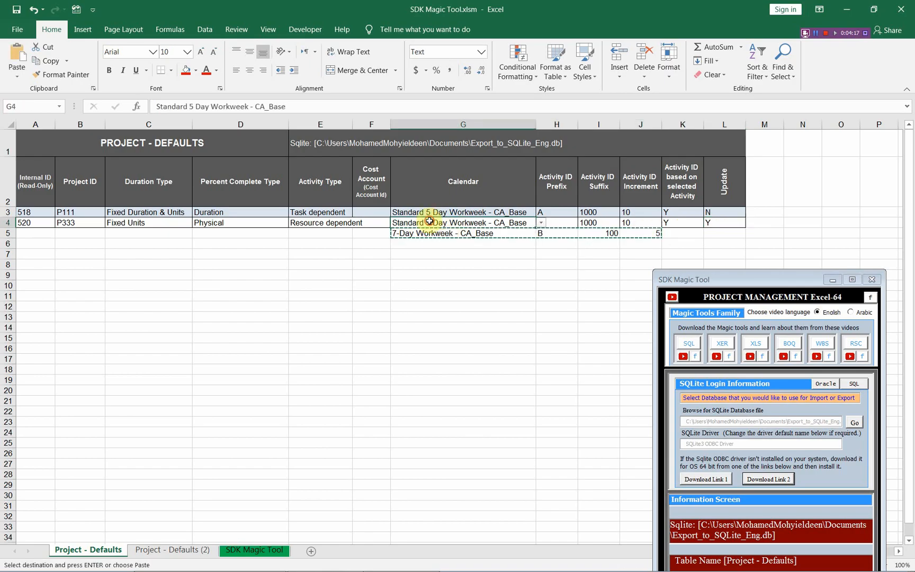
key(ctrl+v)
drag(436, 235, 642, 235)
key(Delete)
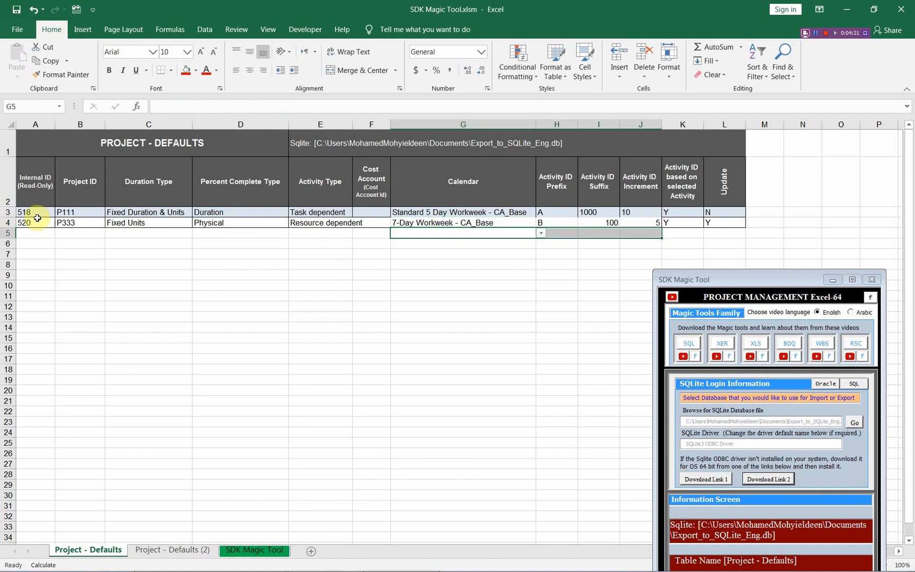
Move the SDK Magic Tool form back up and export the edited table to the SQLite database using Set Project Defaults, acknowledging completion
click(24, 231)
click(24, 223)
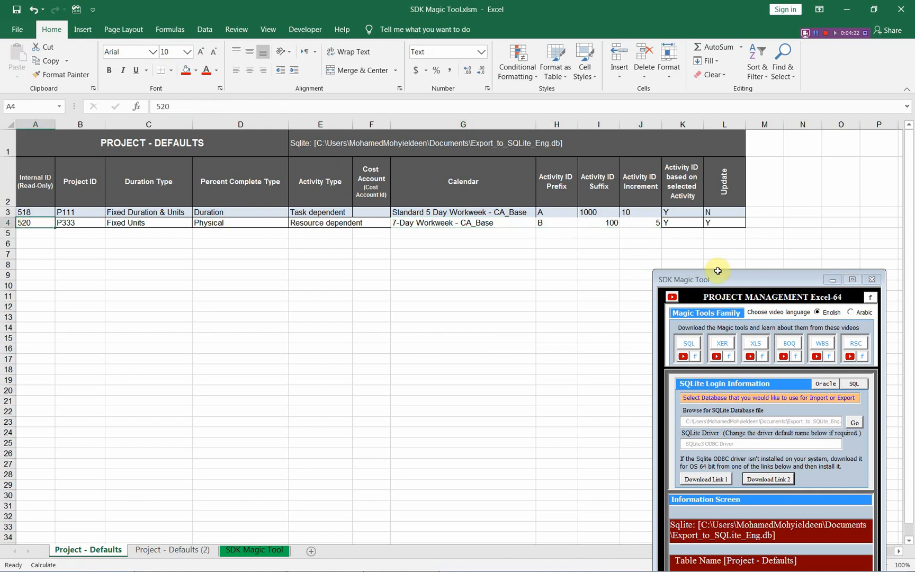
drag(733, 277, 739, 105)
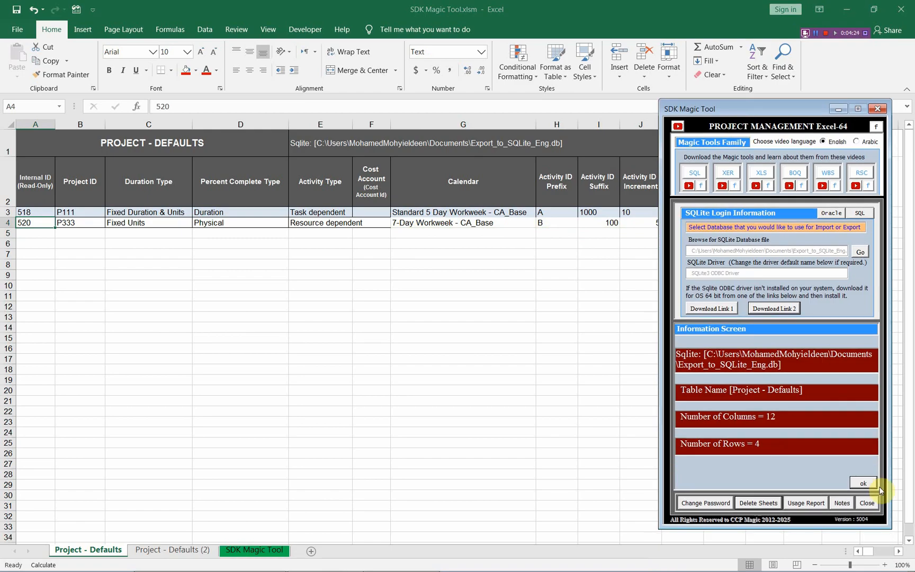
click(871, 486)
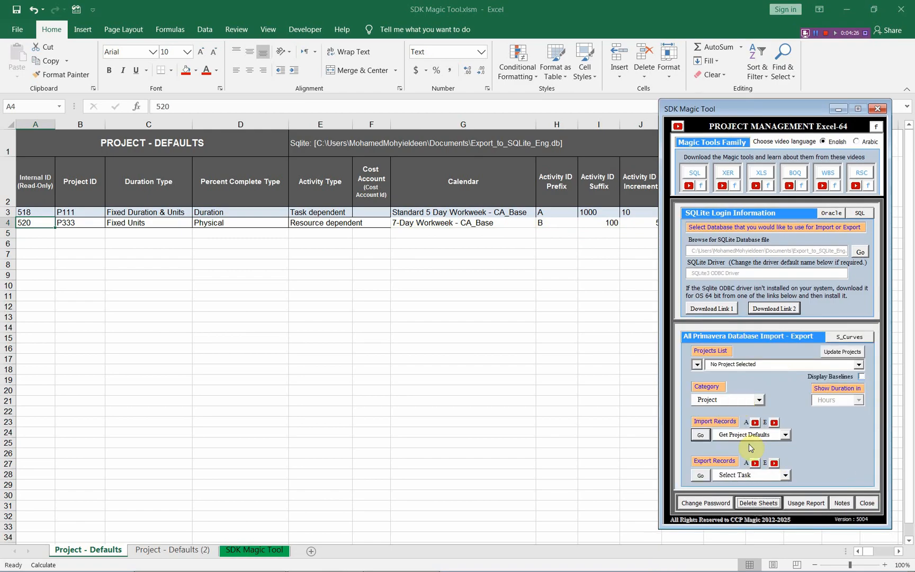
click(785, 476)
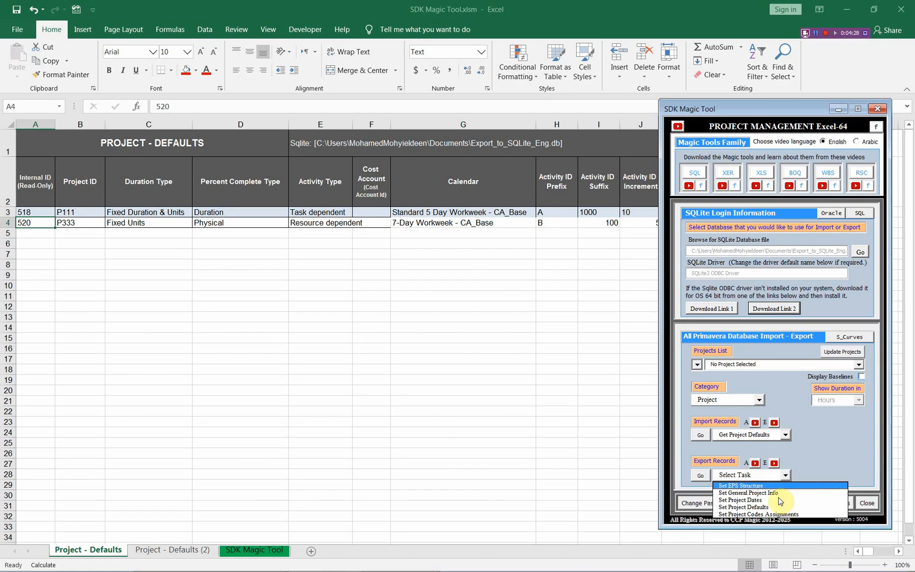
click(770, 507)
click(705, 476)
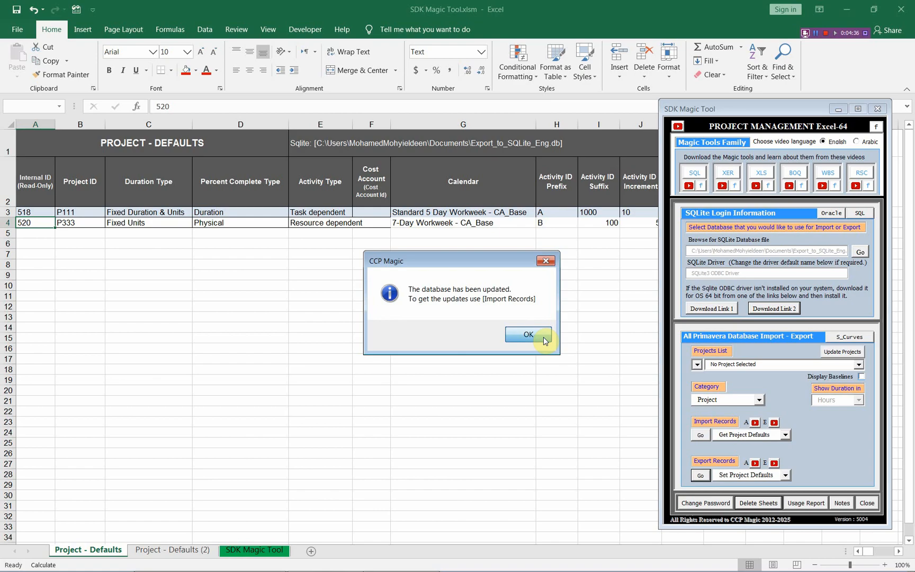
click(544, 340)
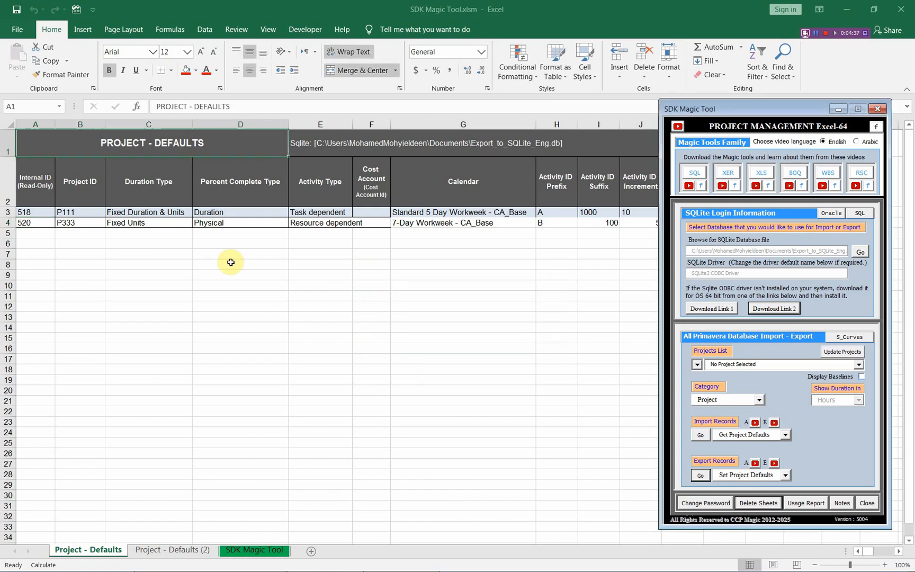
Reimport the project defaults from the SQLite database using Get Project Defaults, acknowledging the cost accounts message and the import summary
click(73, 224)
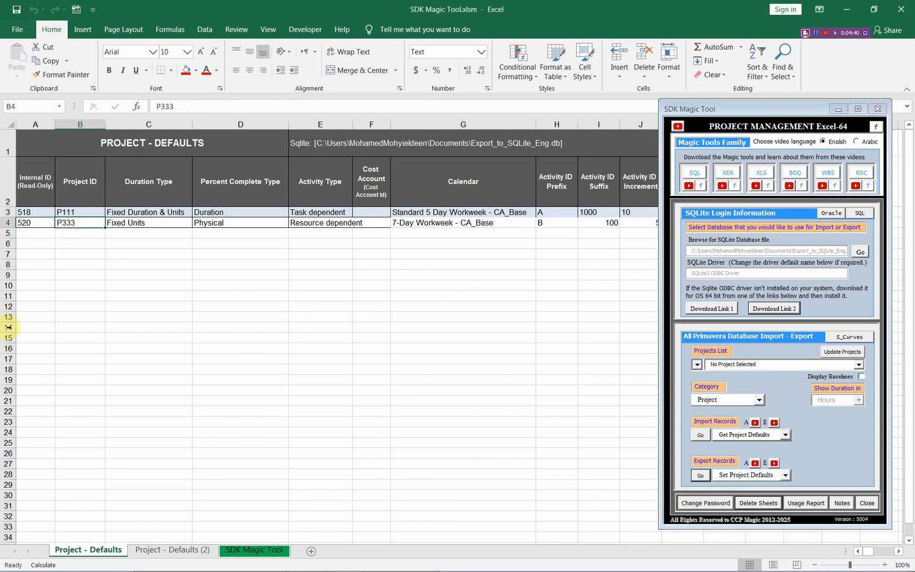
click(701, 434)
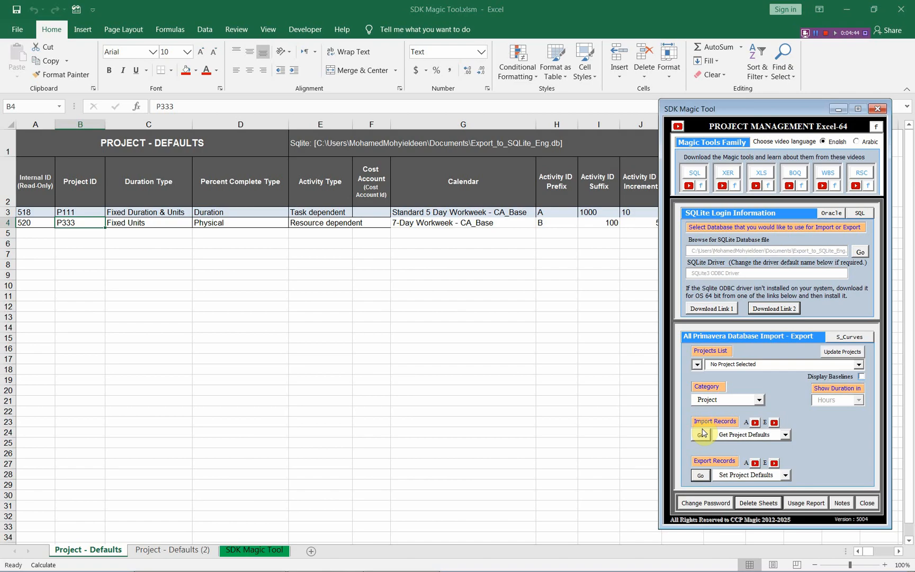
click(702, 433)
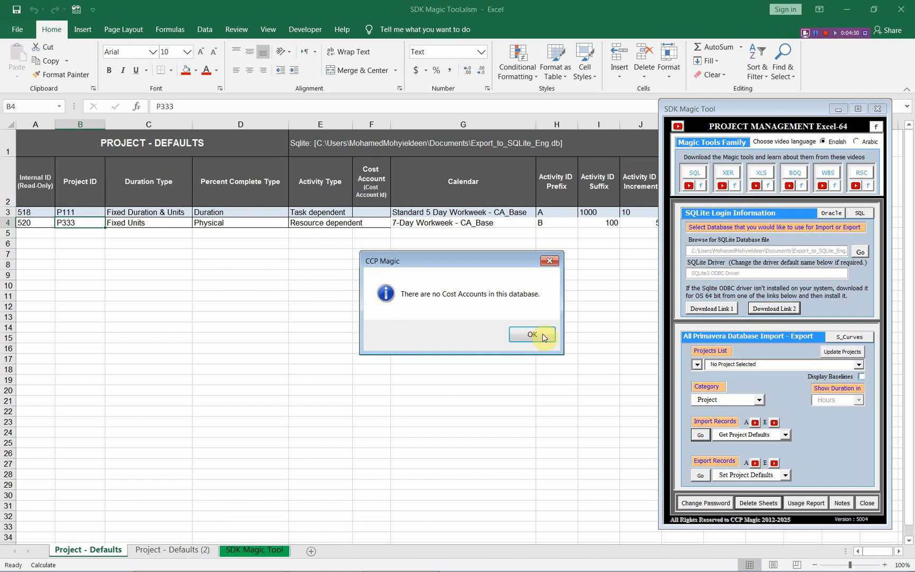
click(541, 339)
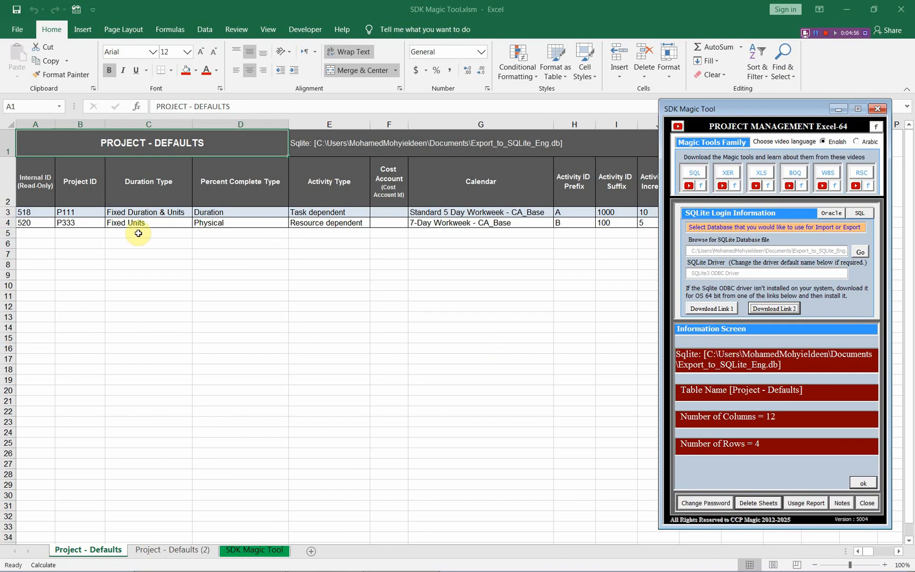
click(863, 483)
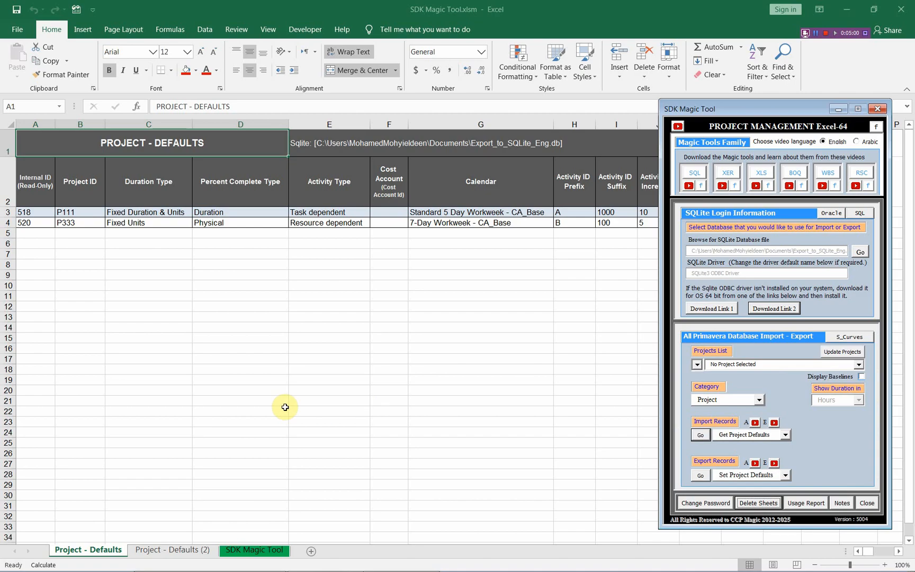
Copy P333's row from the Project - Defaults (2) sheet into row 5 of Project - Defaults and compare it with row 4
click(166, 551)
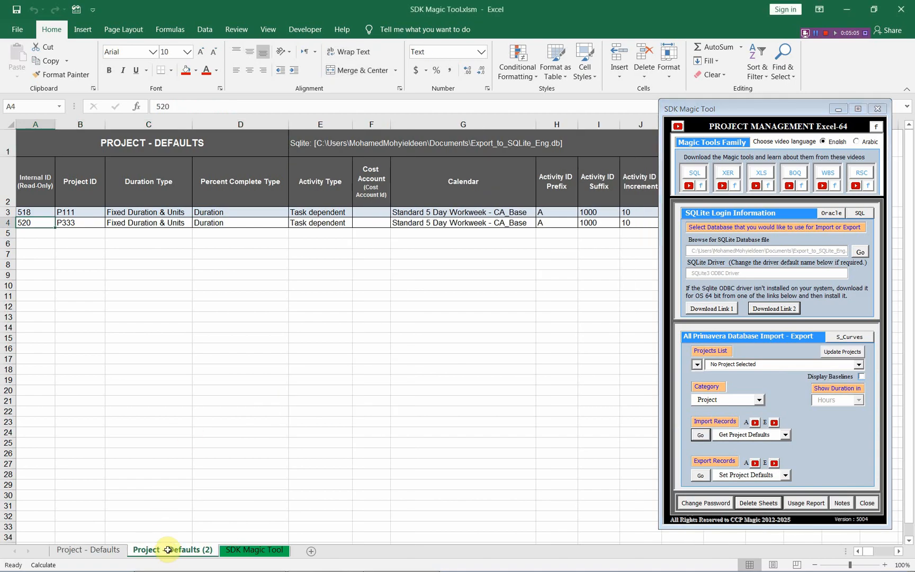
click(7, 223)
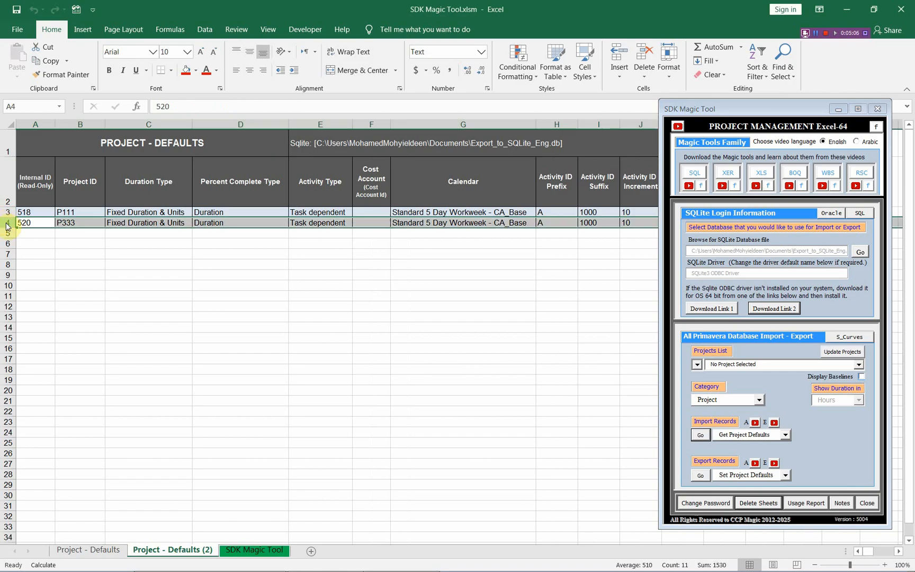
right_click(8, 224)
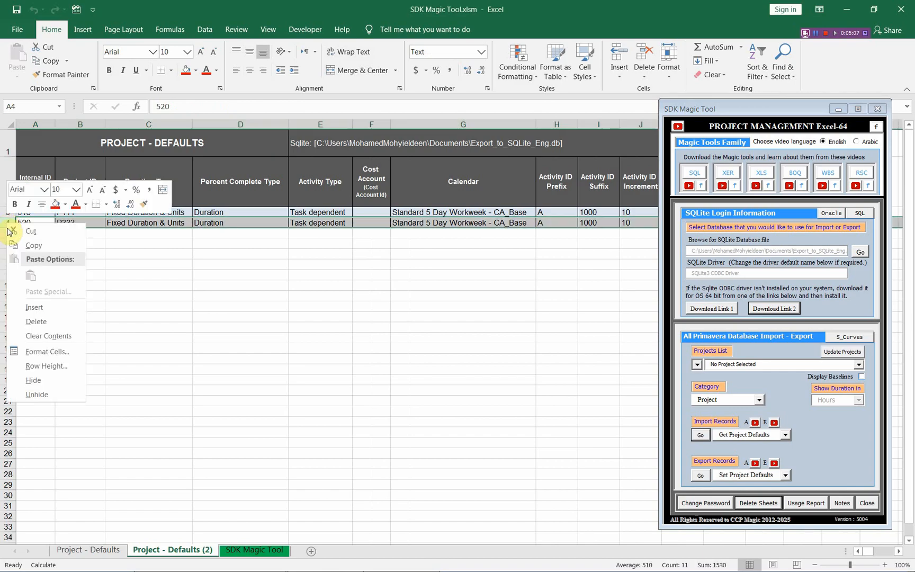
click(35, 247)
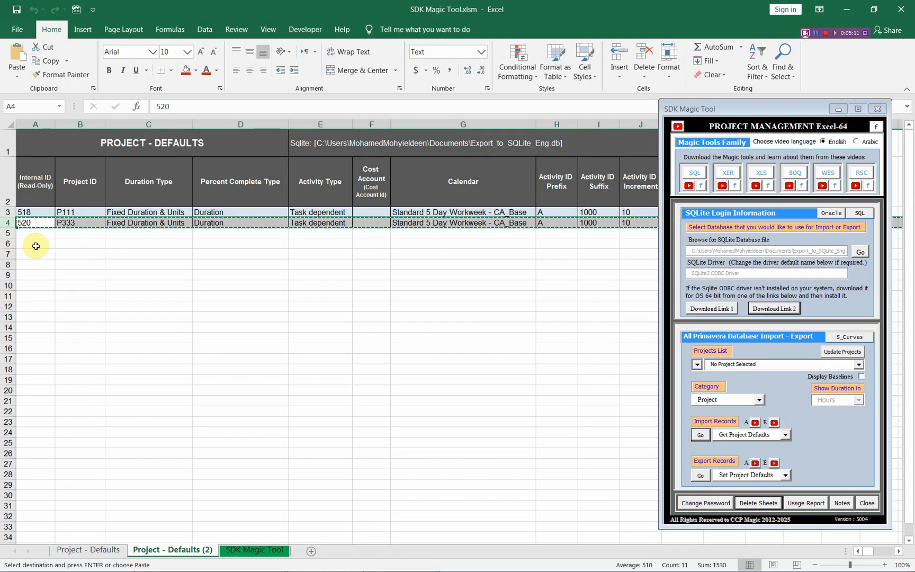
click(106, 549)
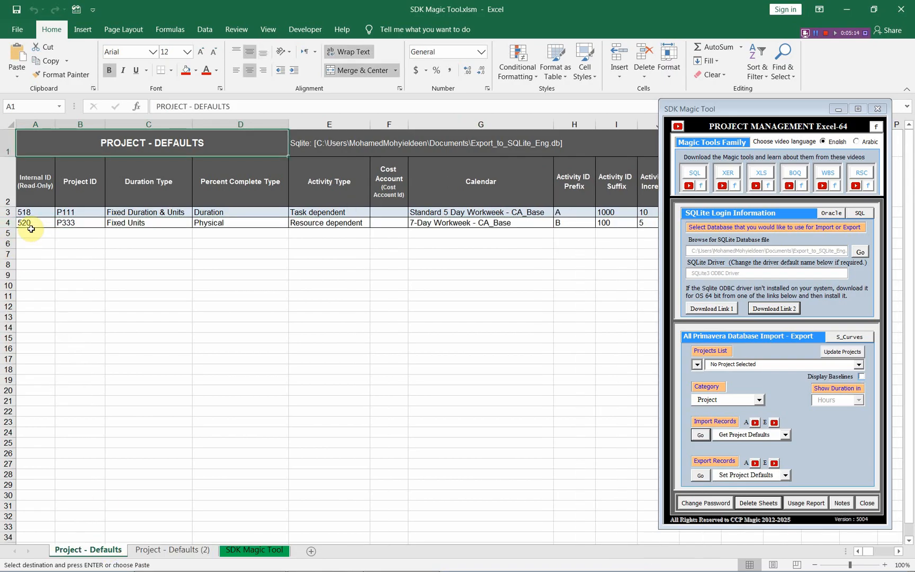
click(30, 229)
right_click(31, 229)
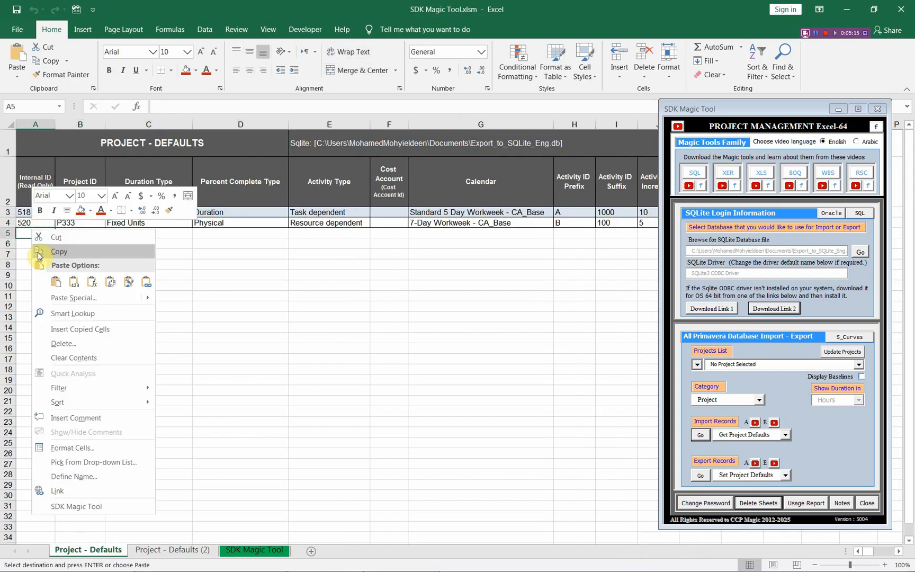
click(51, 281)
click(120, 233)
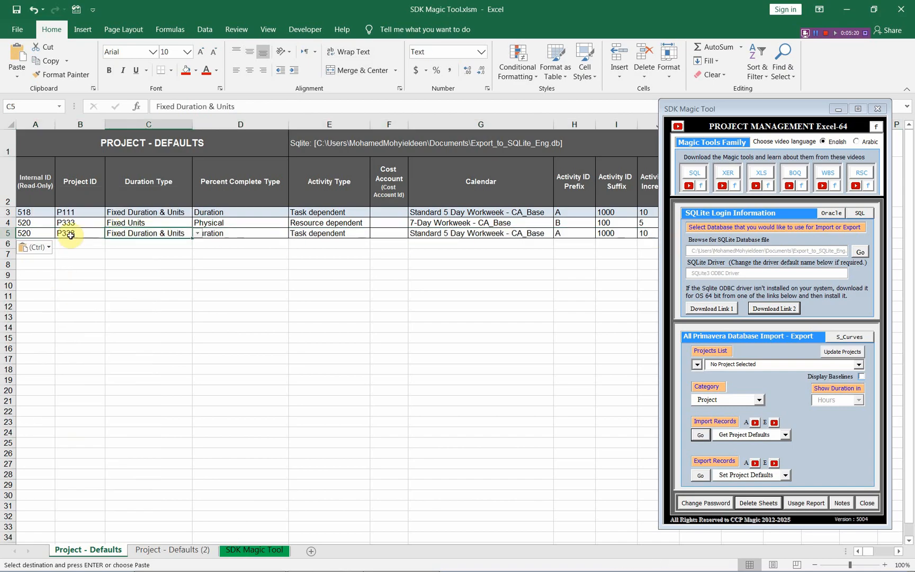
drag(109, 223, 568, 226)
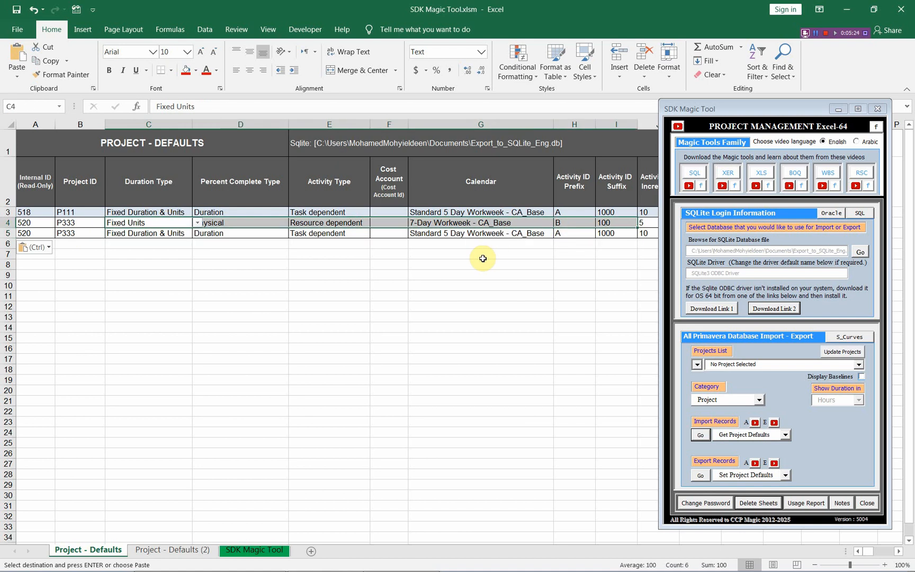
Switch to Primavera P6, refresh the data to check project P333's defaults, and return to Excel
key(alt+Tab)
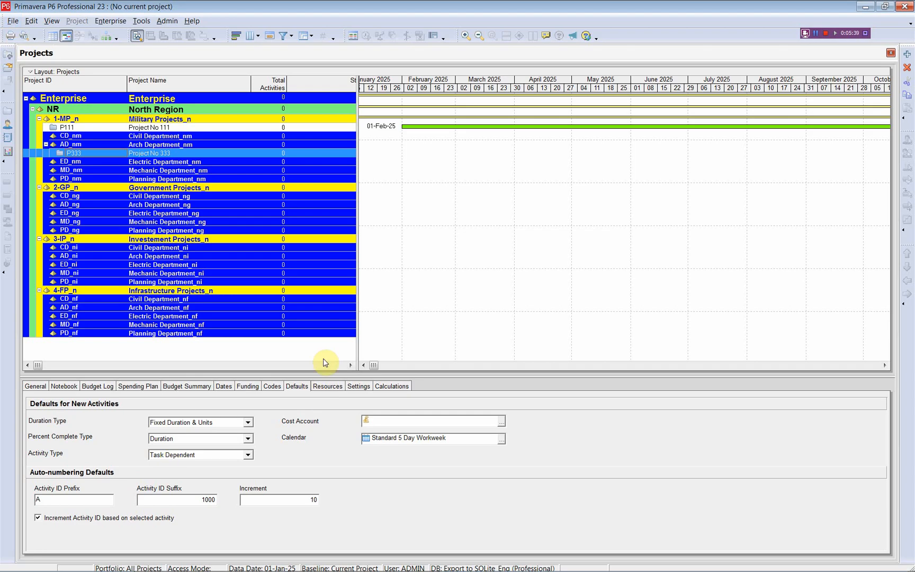
click(12, 21)
click(23, 37)
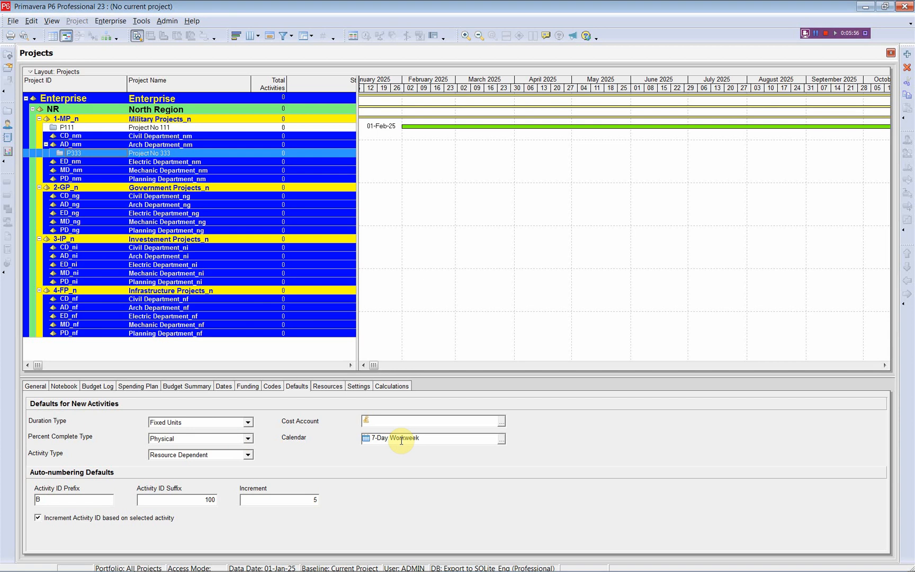
key(alt+Tab)
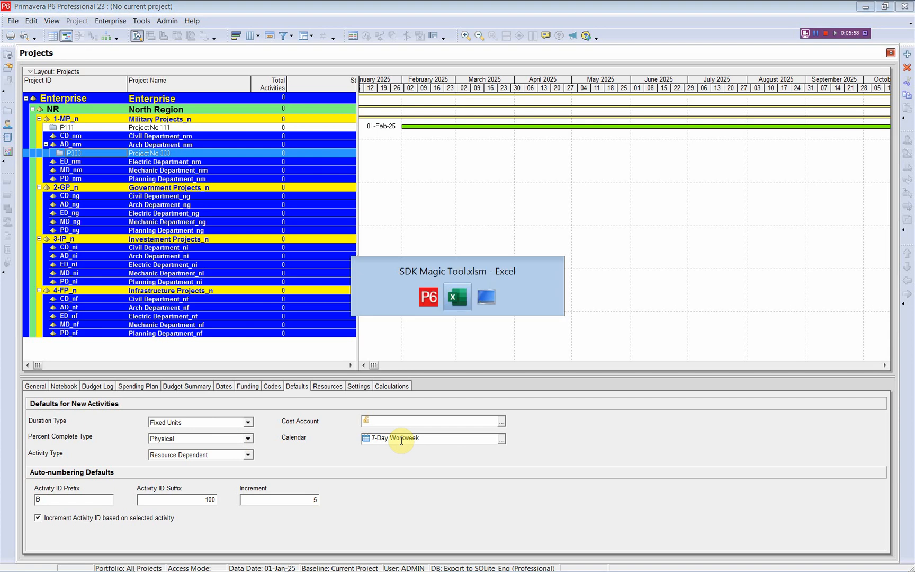